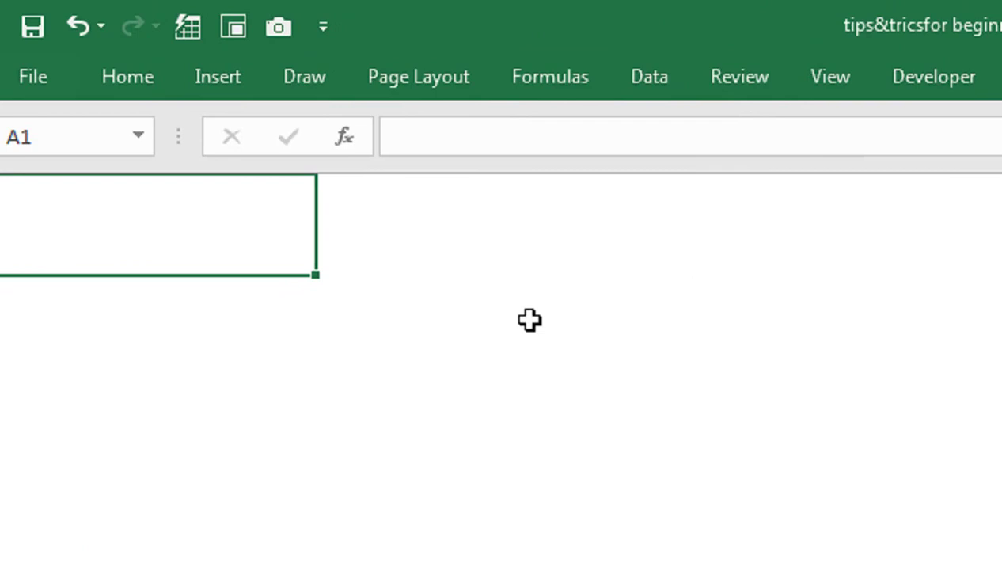
Step: Select cell B2 and bring up the View ribbon's display options
click(385, 350)
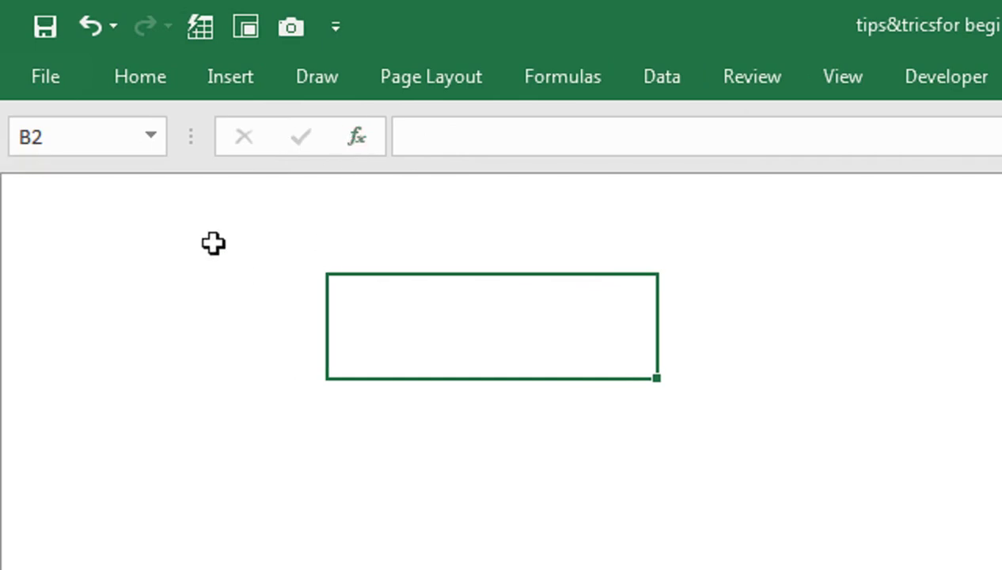
click(842, 76)
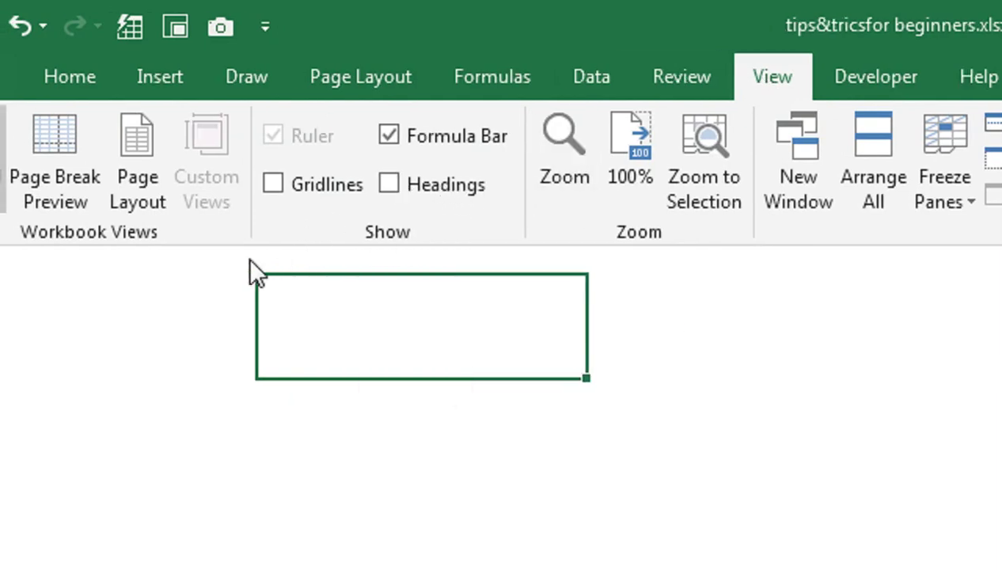
Step: Turn on Headings and Gridlines, then hide Formula Bar, Headings and Gridlines again
click(389, 190)
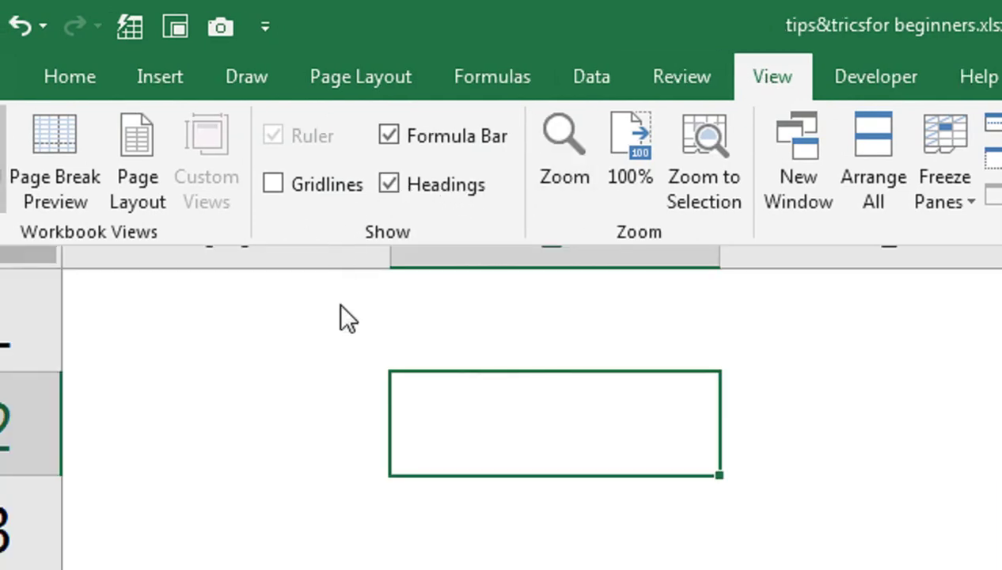
click(340, 313)
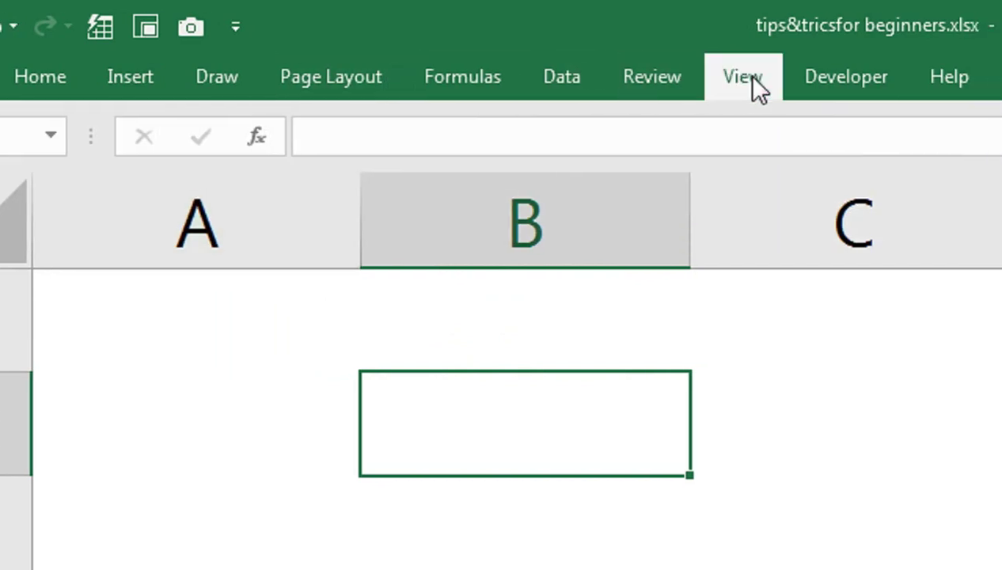
click(773, 79)
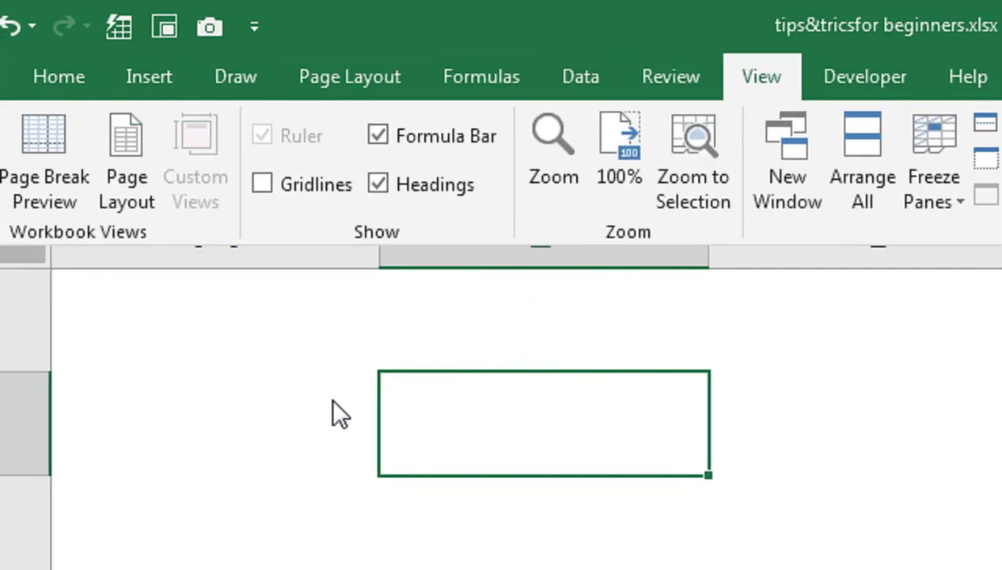
click(272, 185)
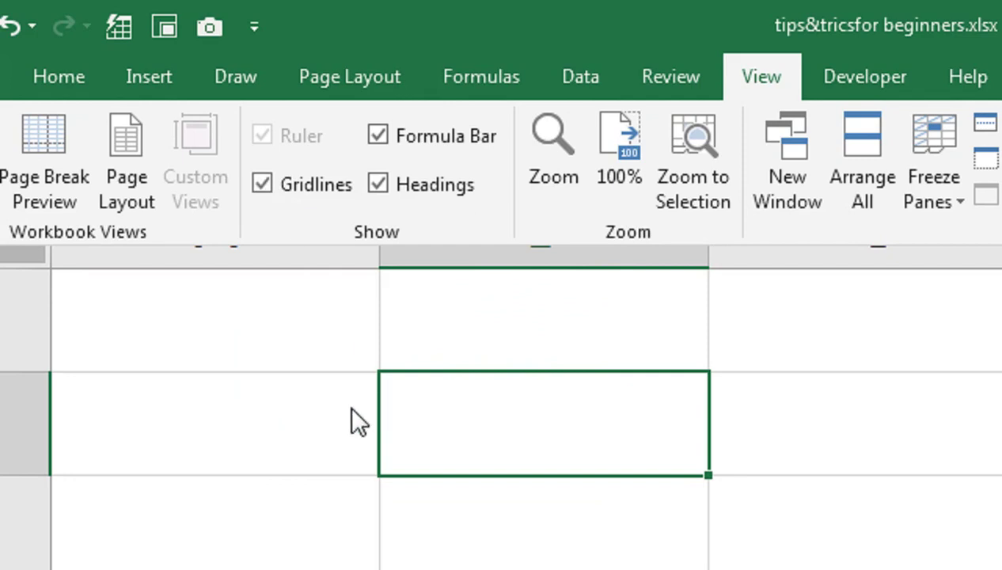
click(382, 136)
click(378, 187)
click(303, 181)
click(343, 360)
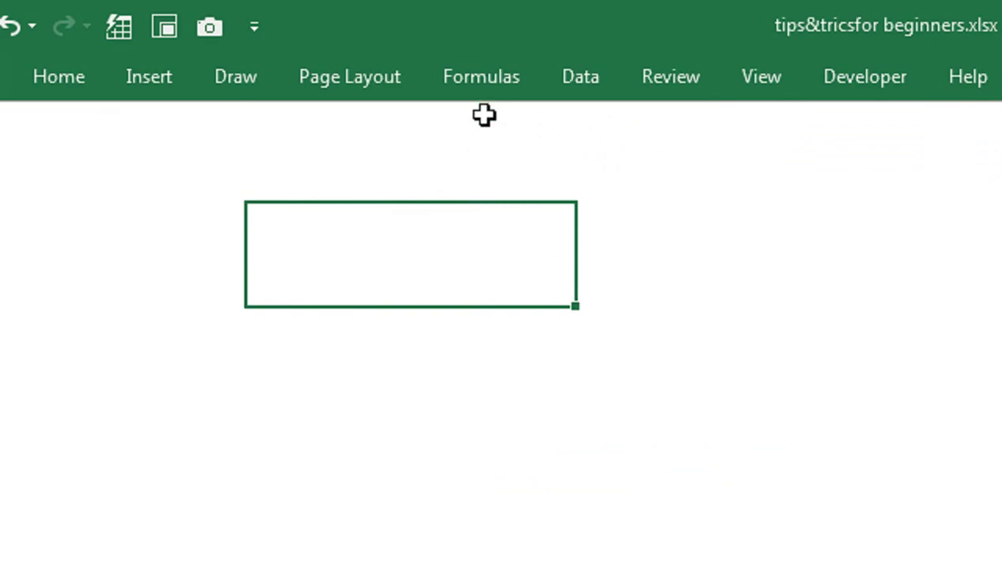
Step: Turn Formula Bar, Headings and Gridlines all back on
click(744, 73)
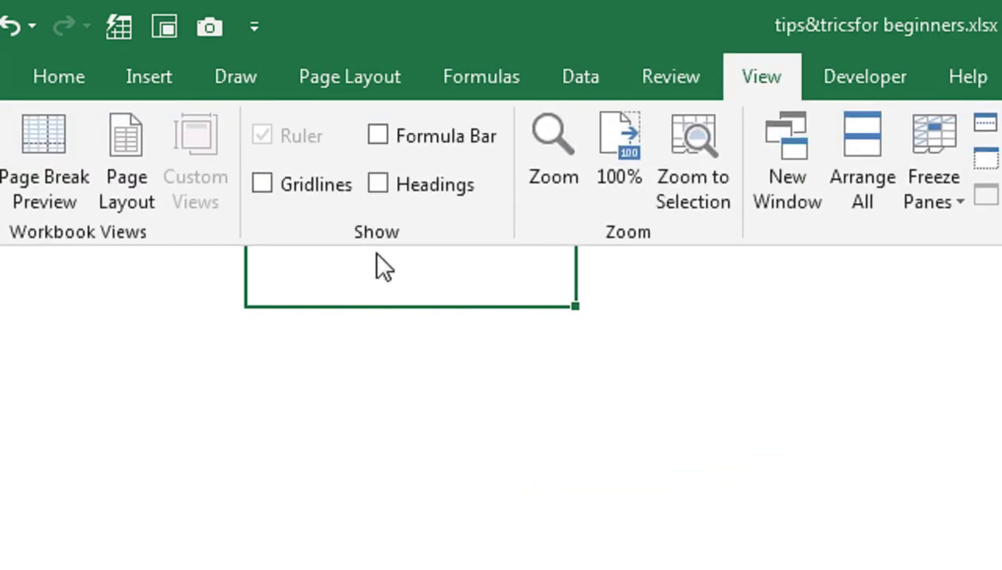
click(392, 133)
click(398, 188)
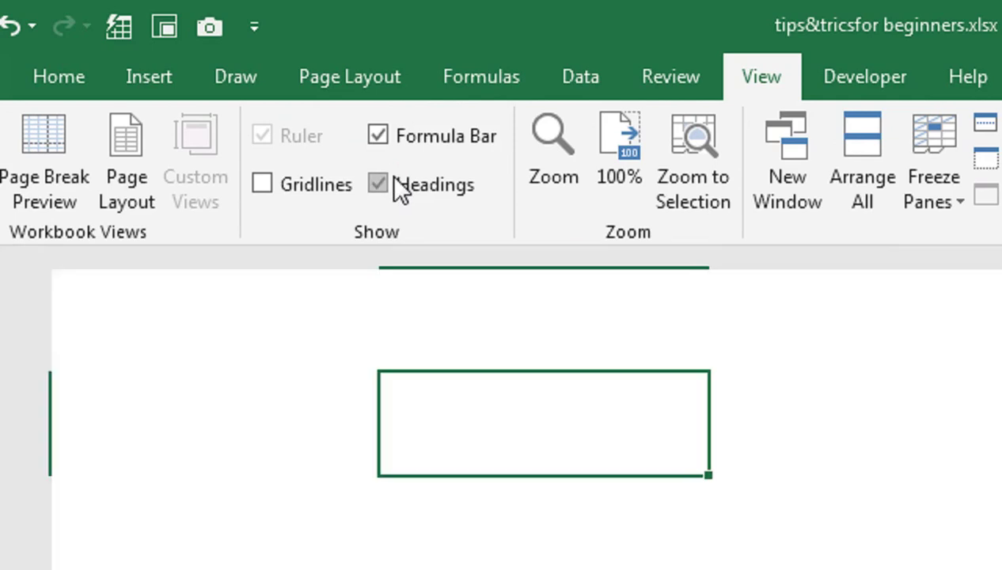
click(287, 177)
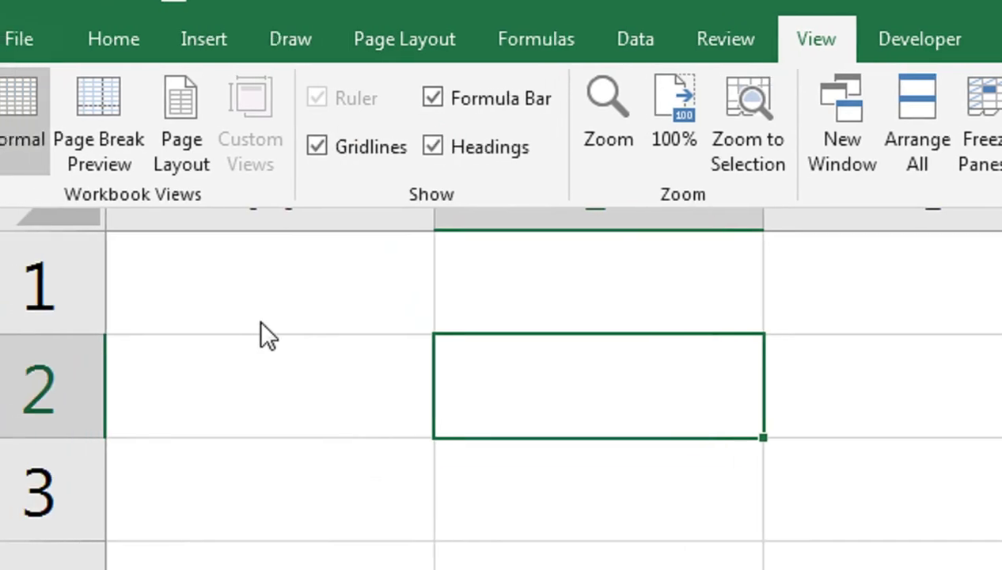
click(260, 323)
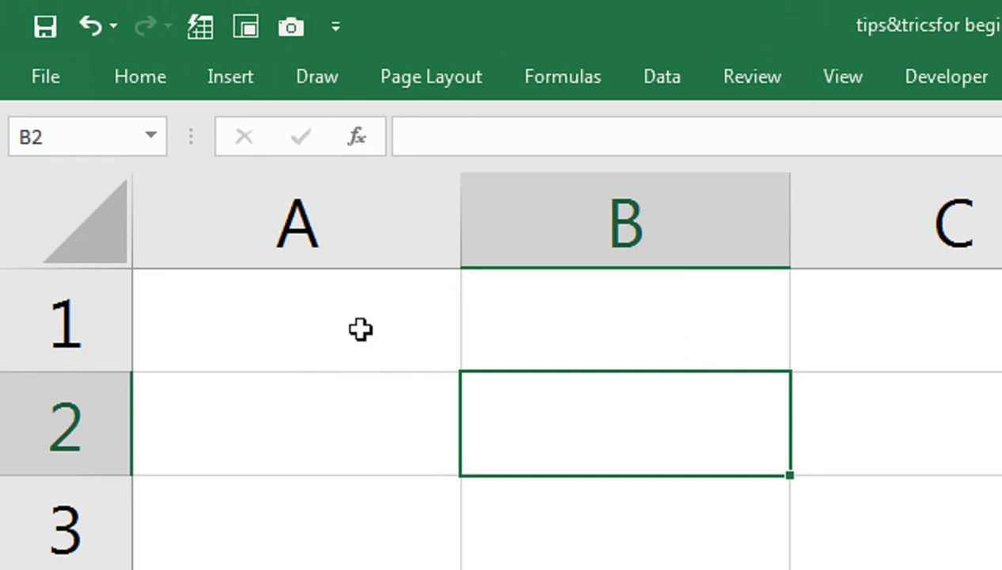
Step: Pin the ribbon, then collapse it and preview the Formulas tools temporarily
double_click(156, 90)
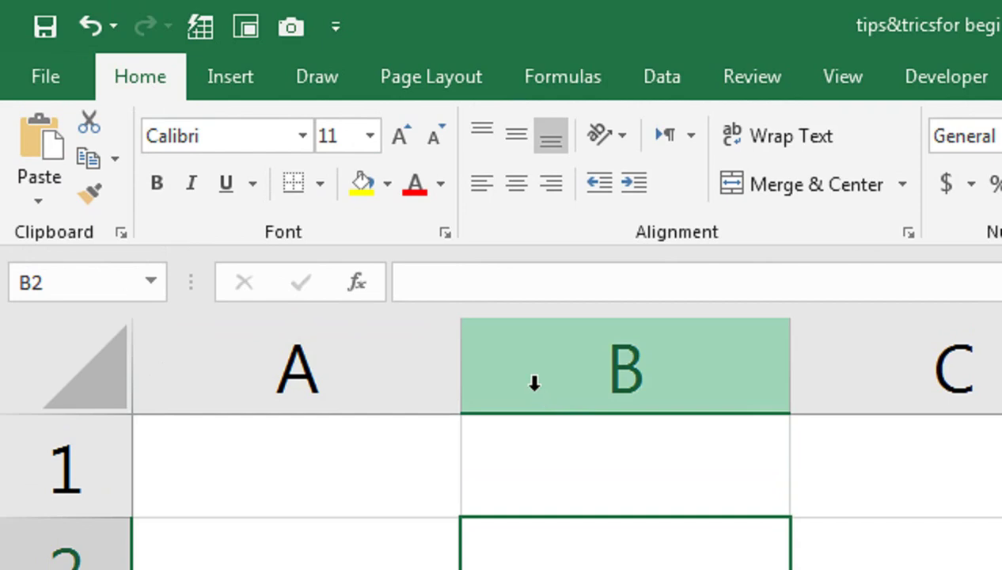
click(558, 80)
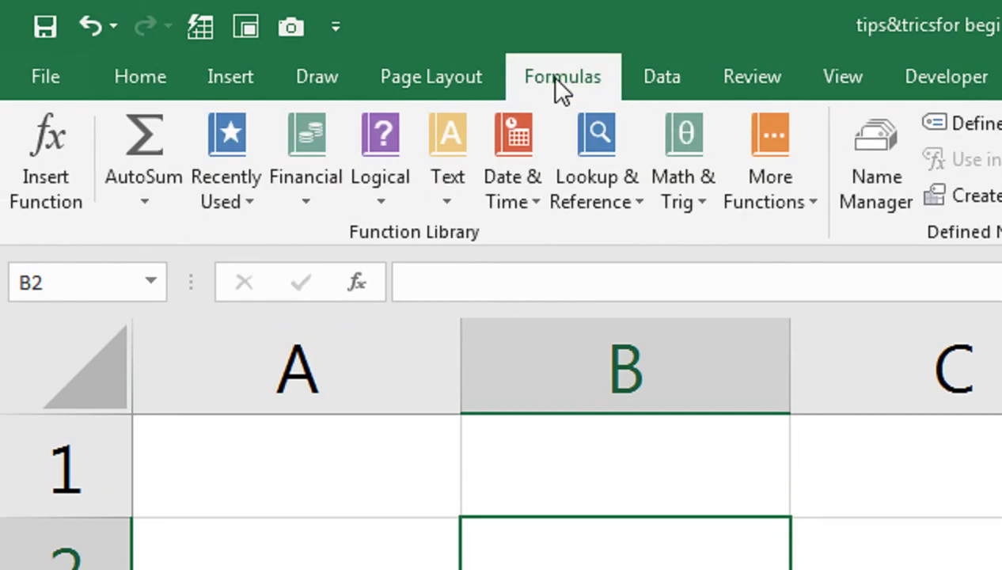
double_click(558, 79)
click(556, 77)
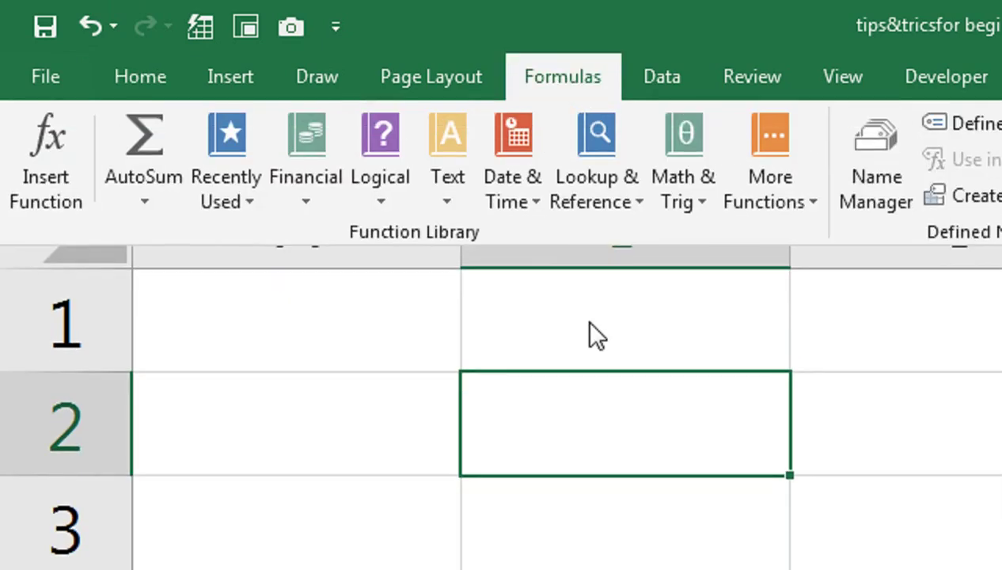
click(589, 322)
click(552, 85)
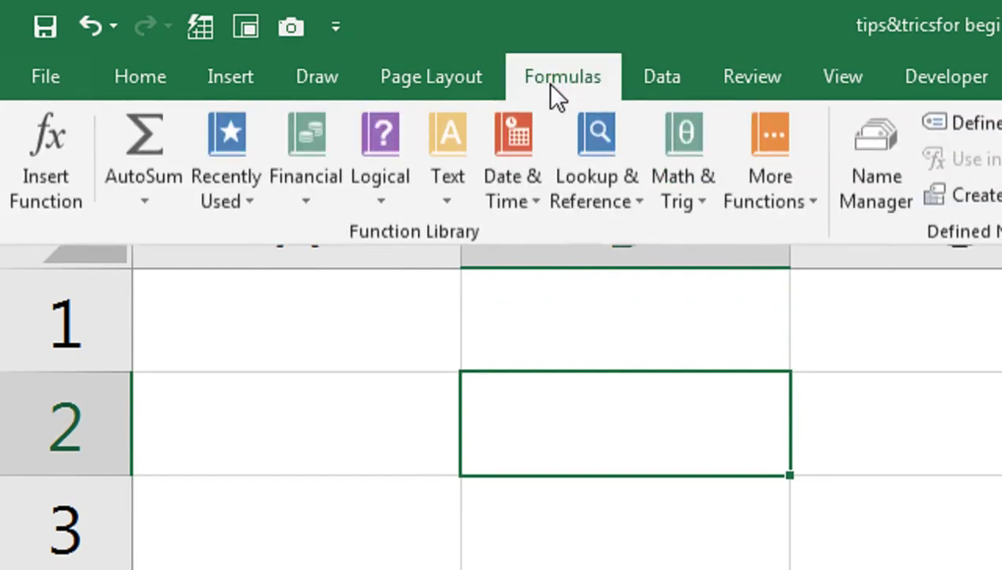
click(617, 341)
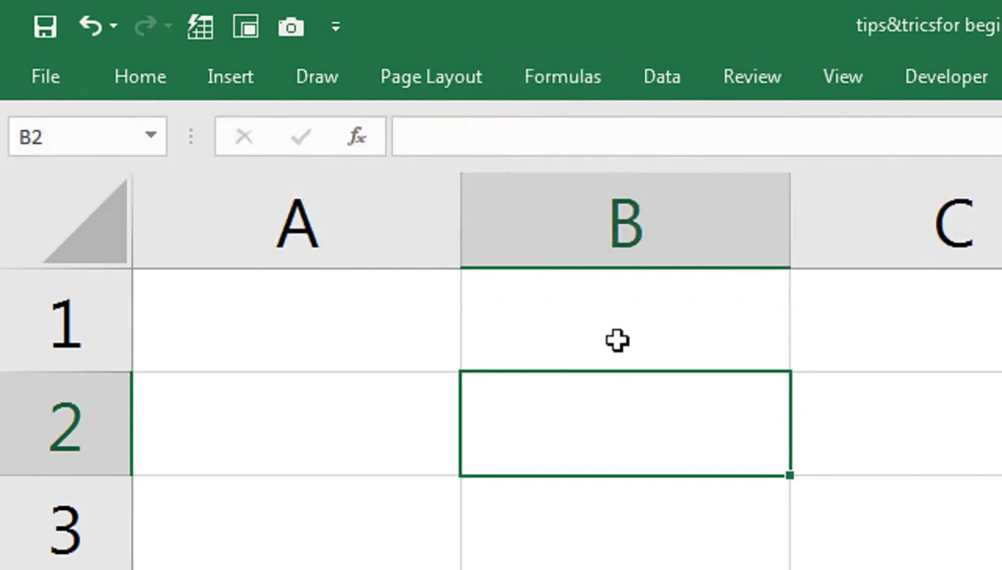
Step: Pin the ribbon open on Formulas, then collapse and re-expand it with Ctrl+F1
double_click(590, 89)
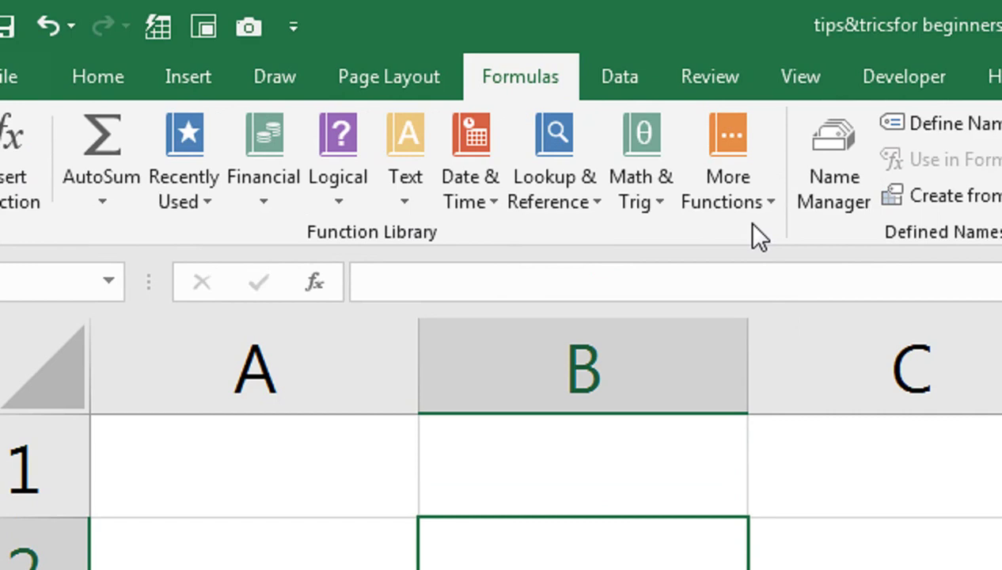
key(ctrl+F1)
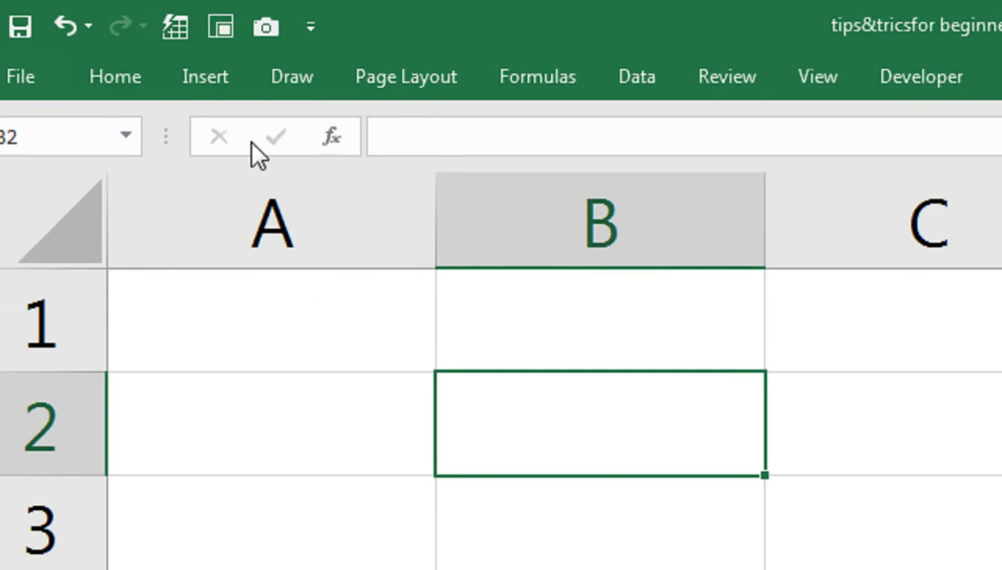
key(ctrl+F1)
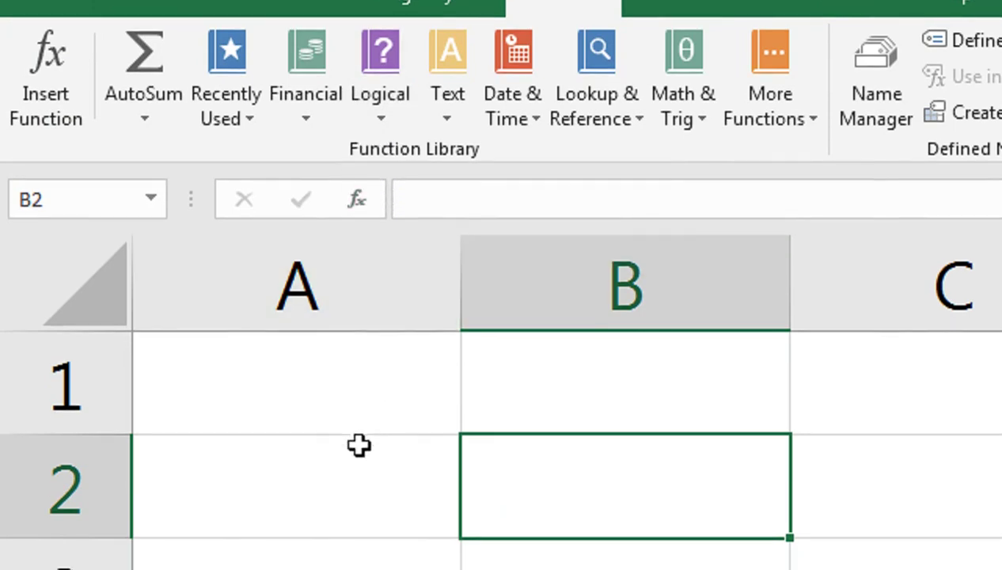
Step: Enter 45, 23, 65, 45 and 98 into B1:B5, ending on cell B6
click(573, 404)
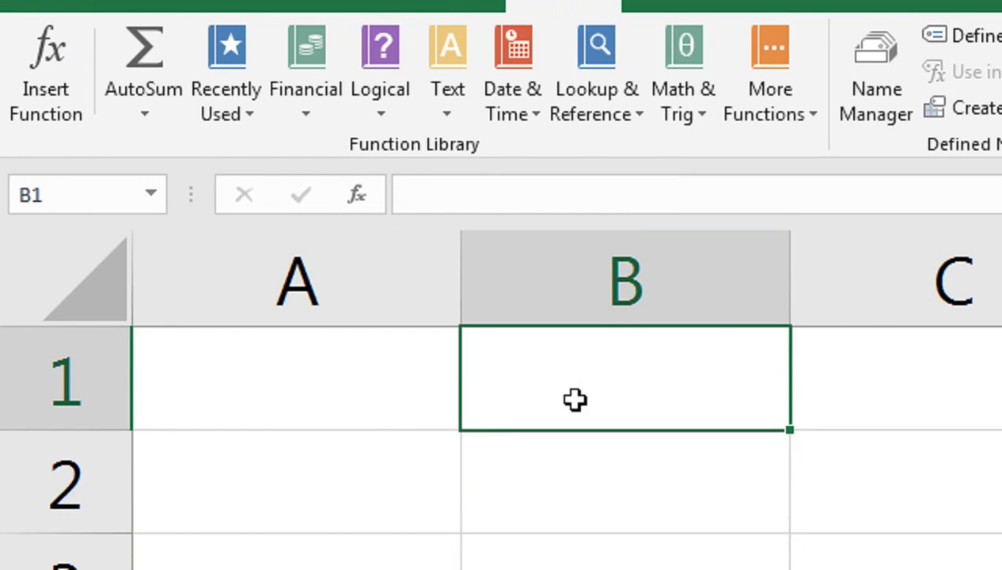
text(45)
key(Return)
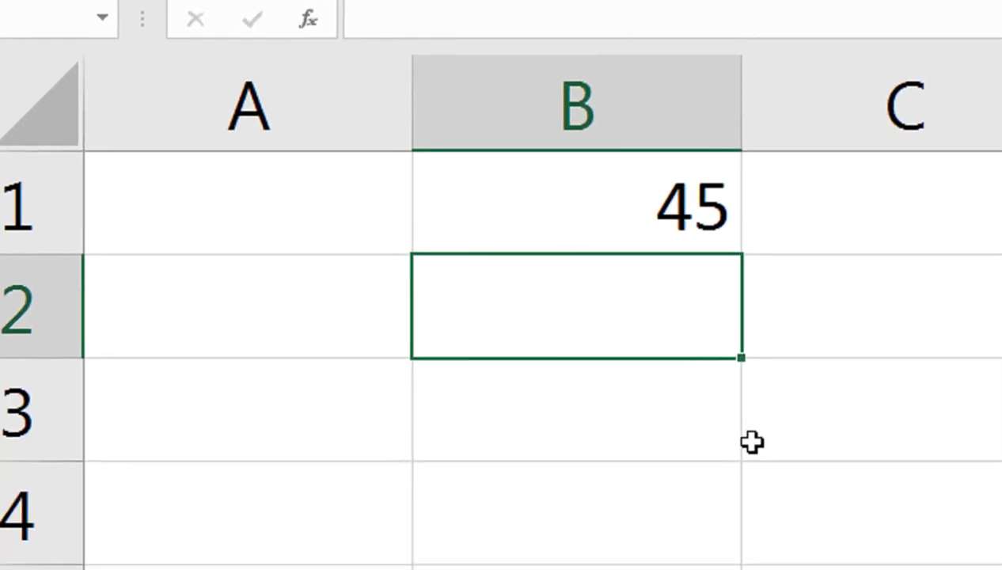
text(23)
key(Return)
text(65)
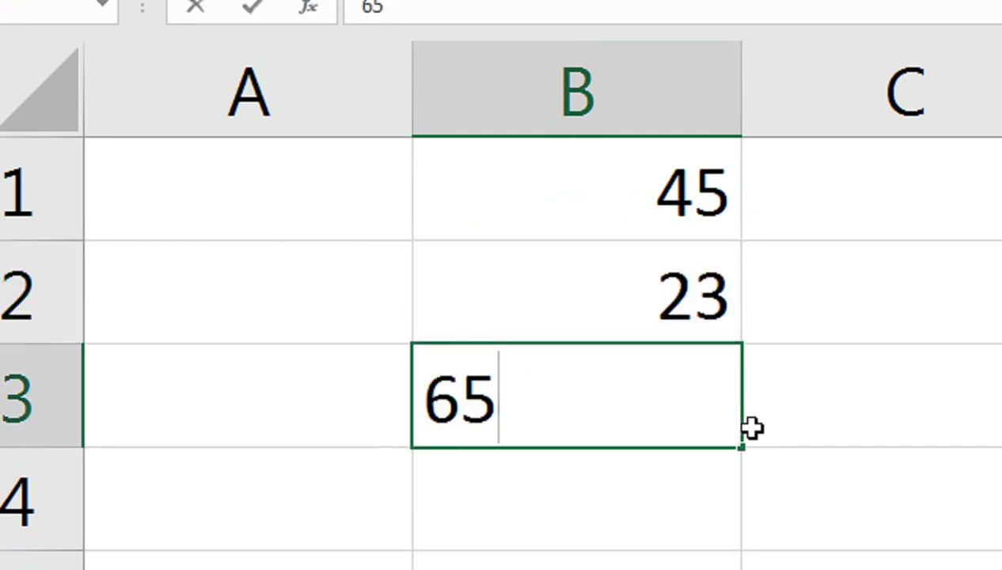
key(Return)
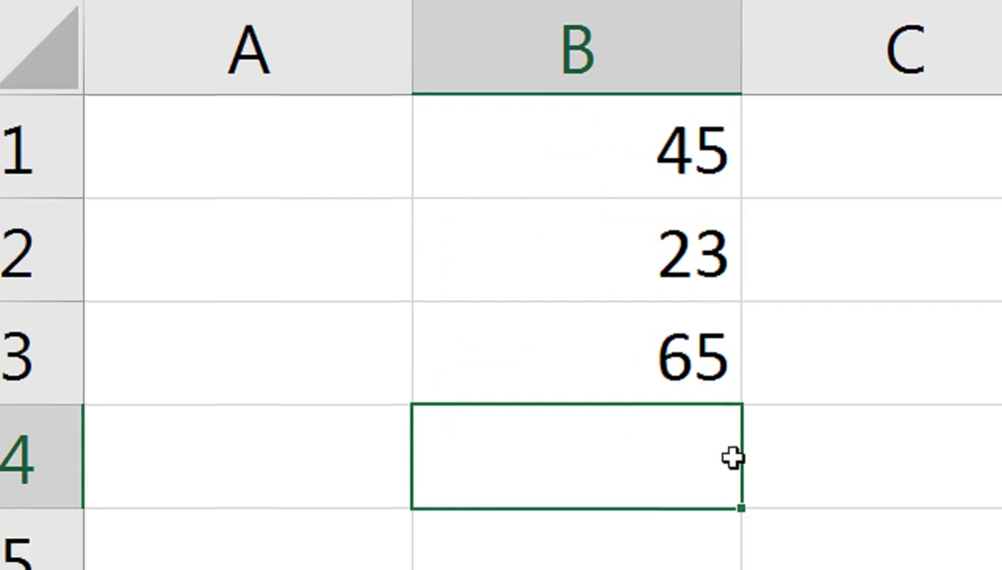
text(45)
key(Return)
text(98)
key(Right)
key(Left)
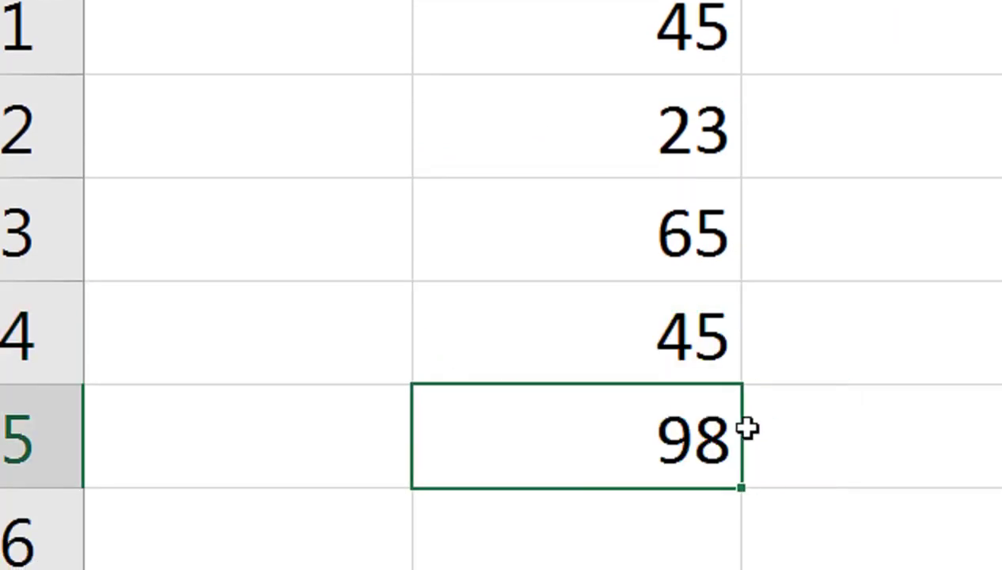
key(Down)
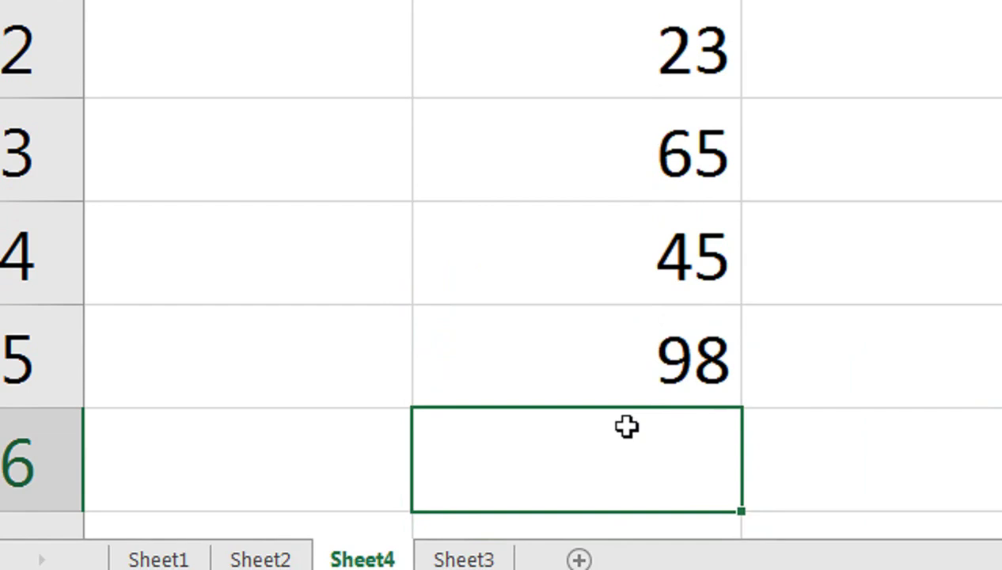
Step: Enter =SUM(B1:B5) in cell B6
text(=su)
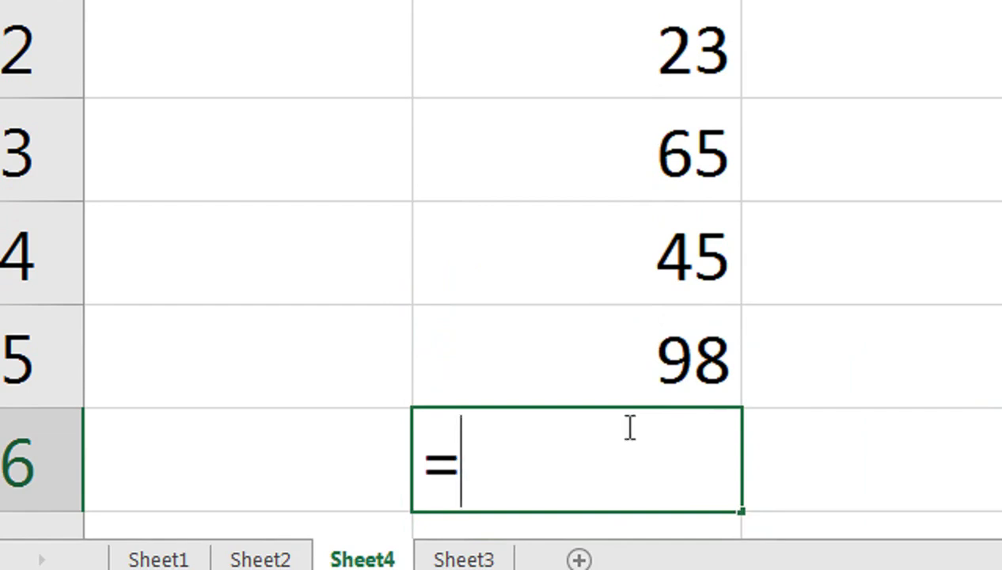
text(M)
key(Tab)
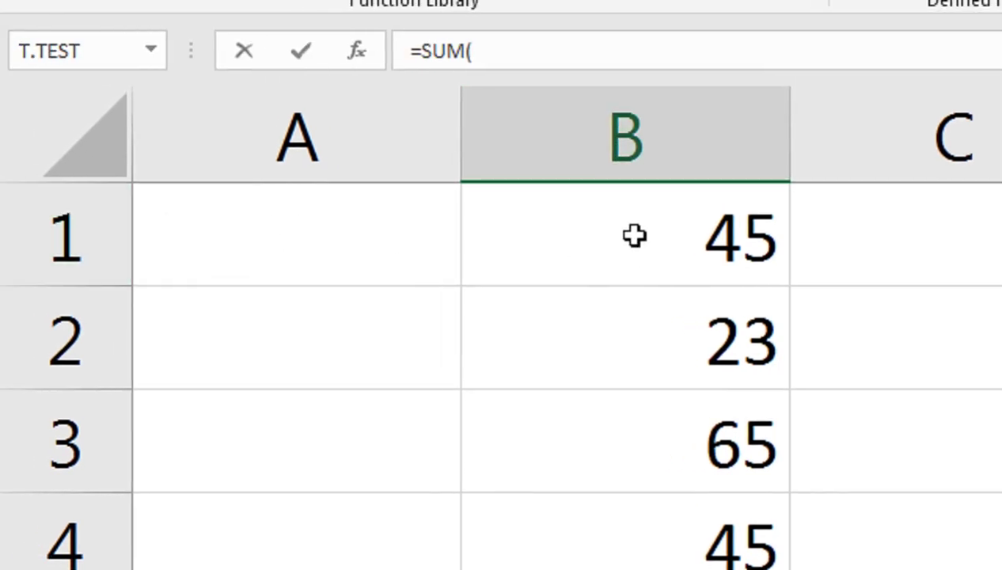
click(633, 233)
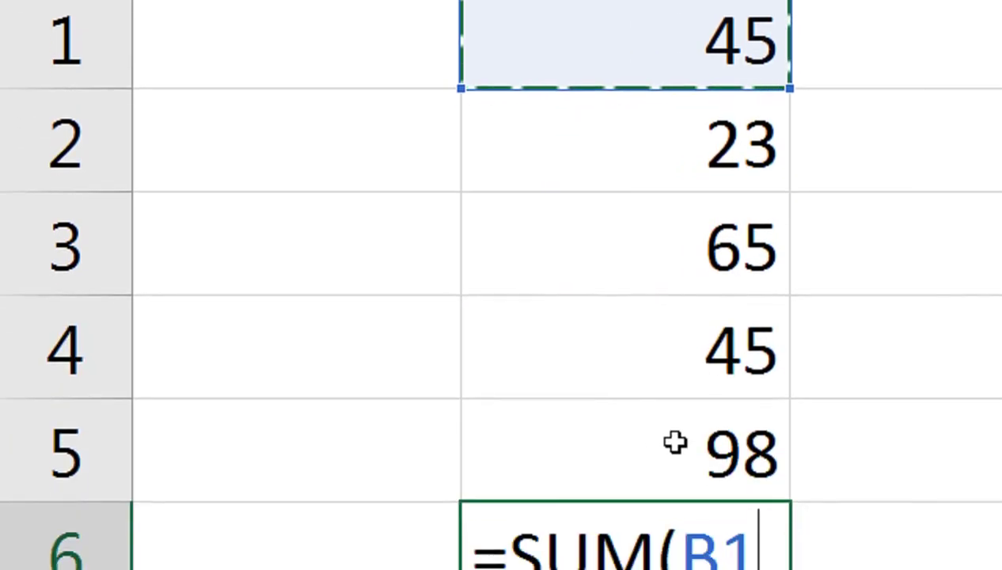
click(650, 184)
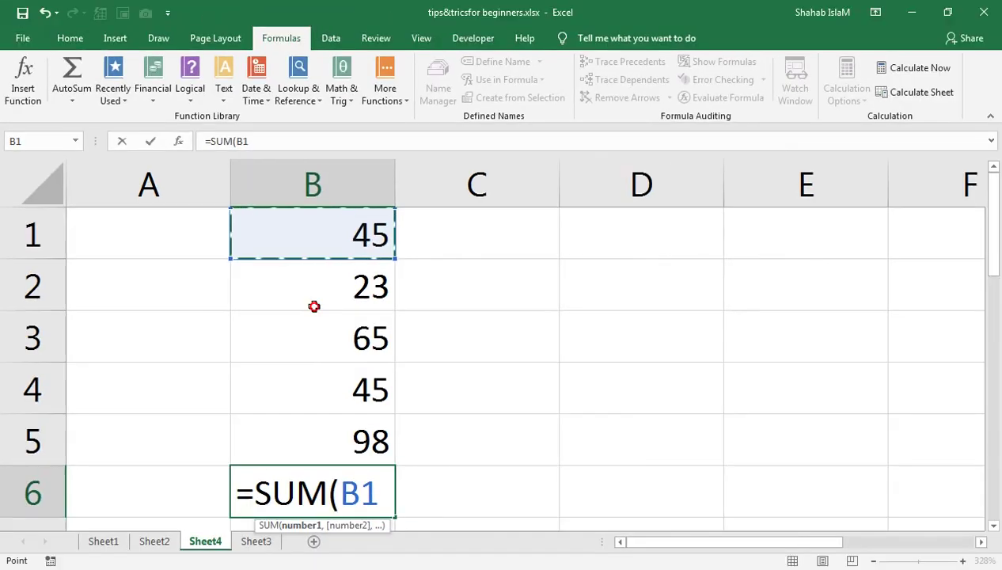
drag(314, 306, 314, 437)
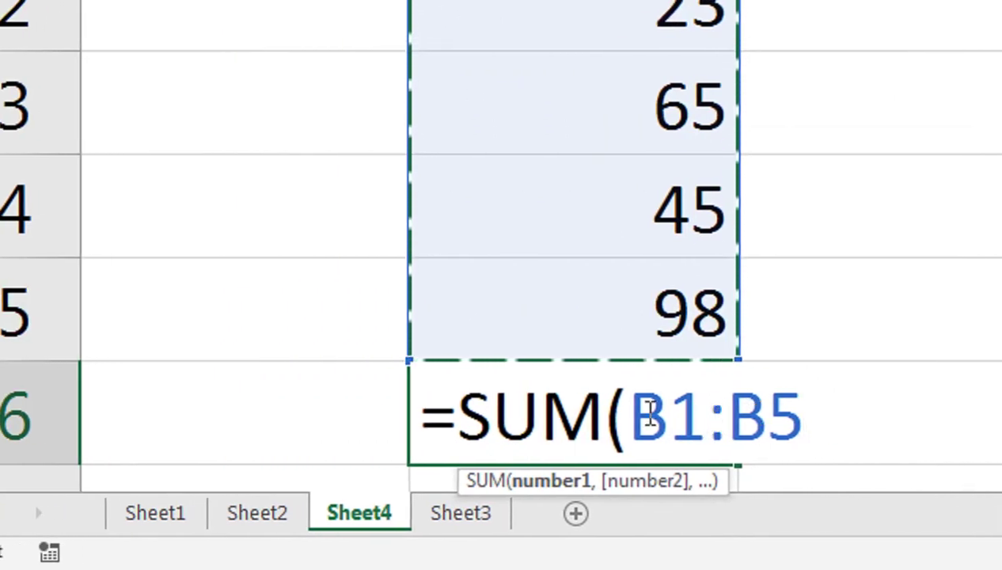
text())
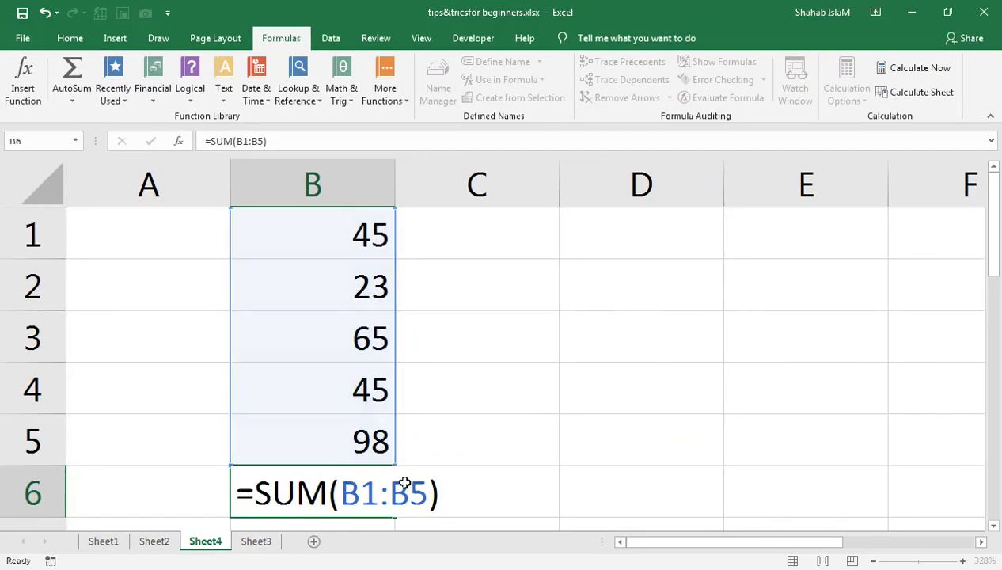
key(Return)
Step: Check the 276 total by reopening B6's formula and committing it unchanged
scroll(381, 459, up, 1)
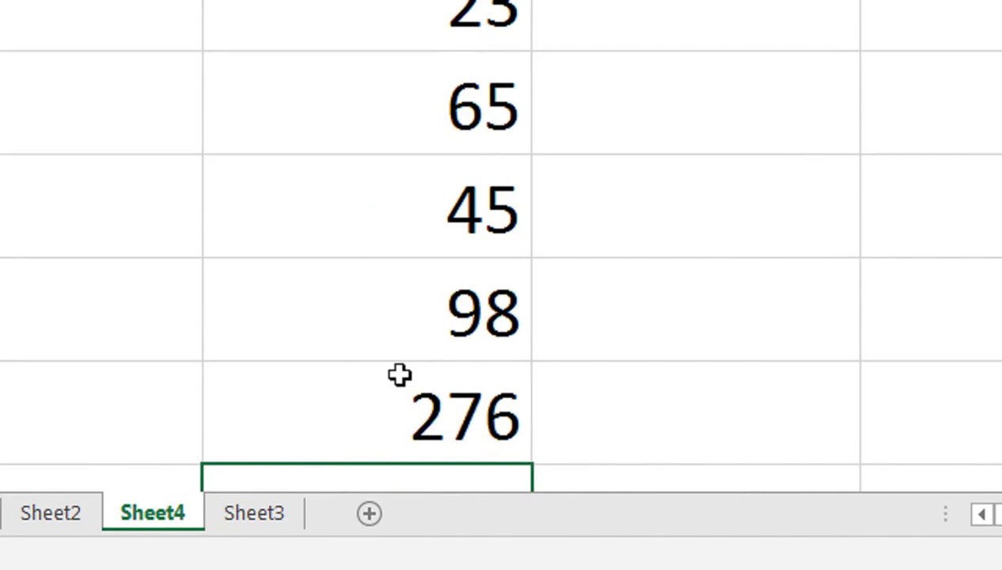
click(391, 416)
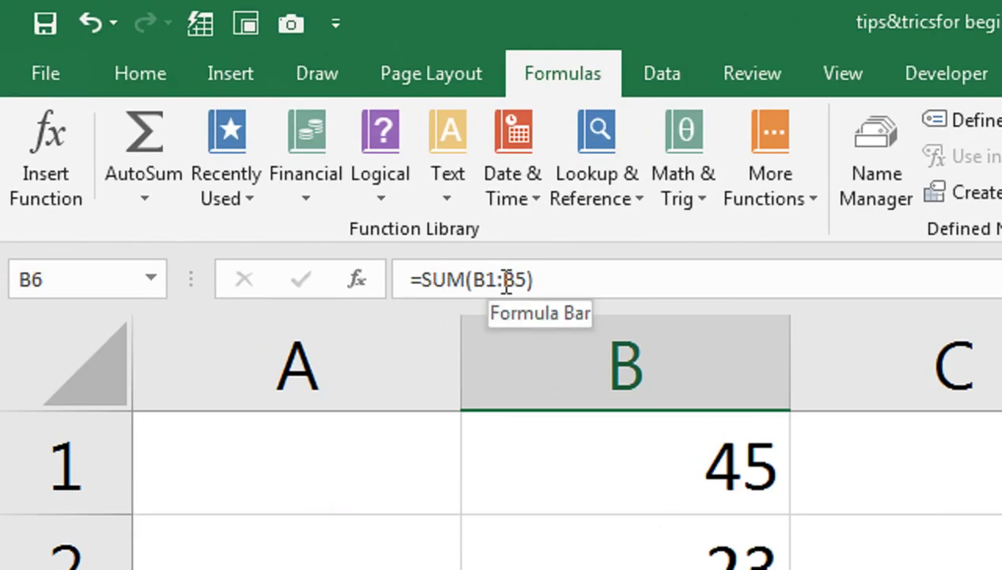
click(653, 479)
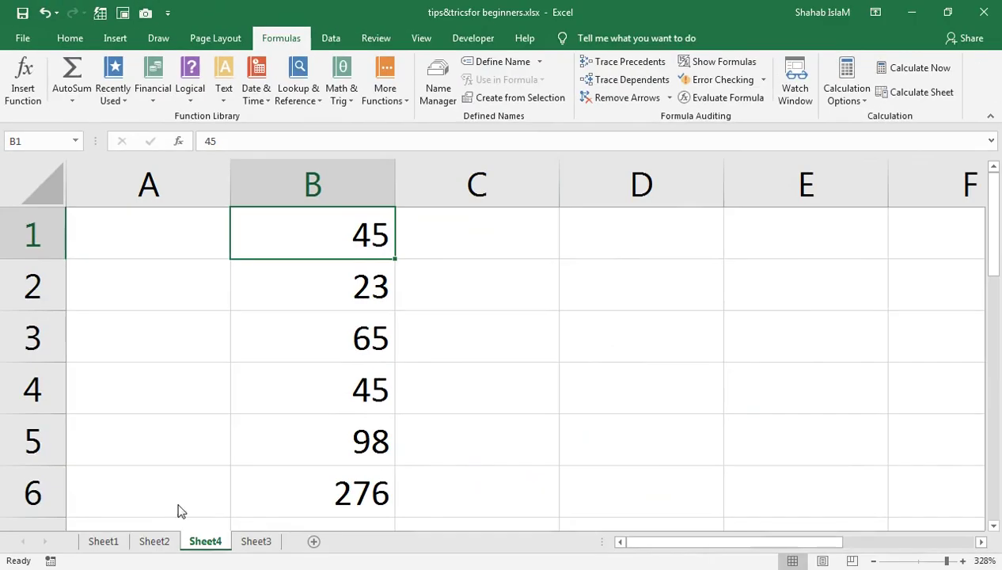
click(335, 498)
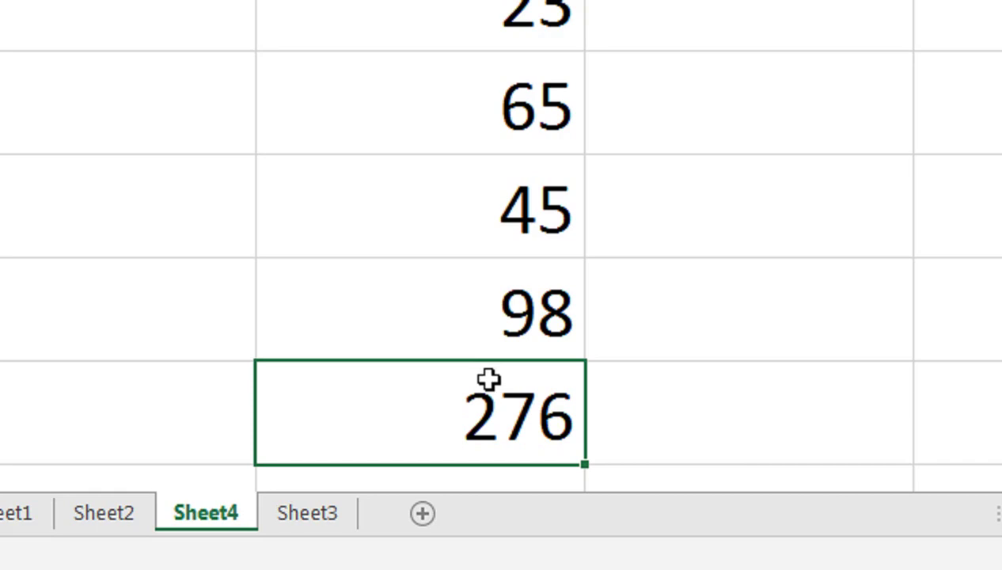
double_click(488, 379)
key(Return)
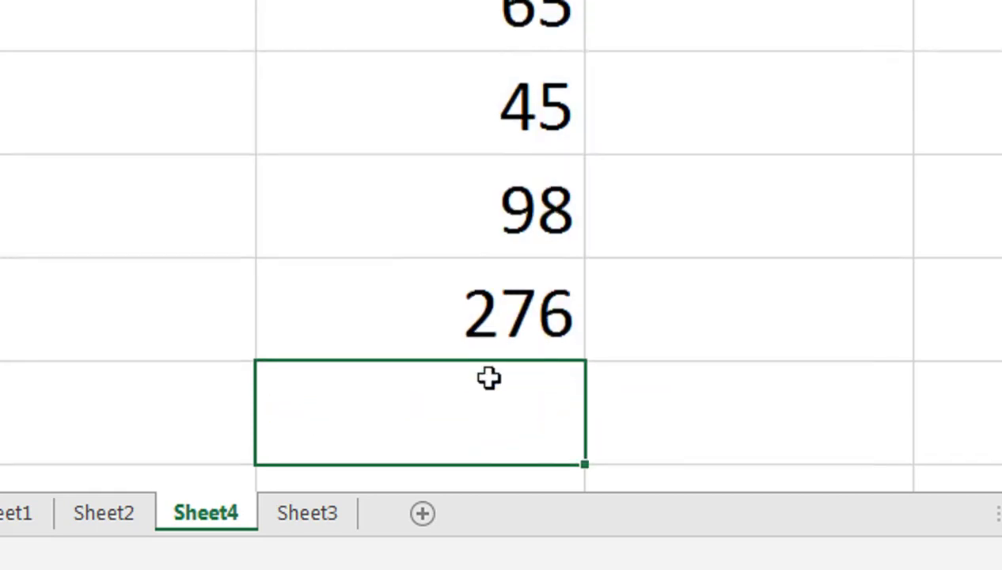
double_click(482, 331)
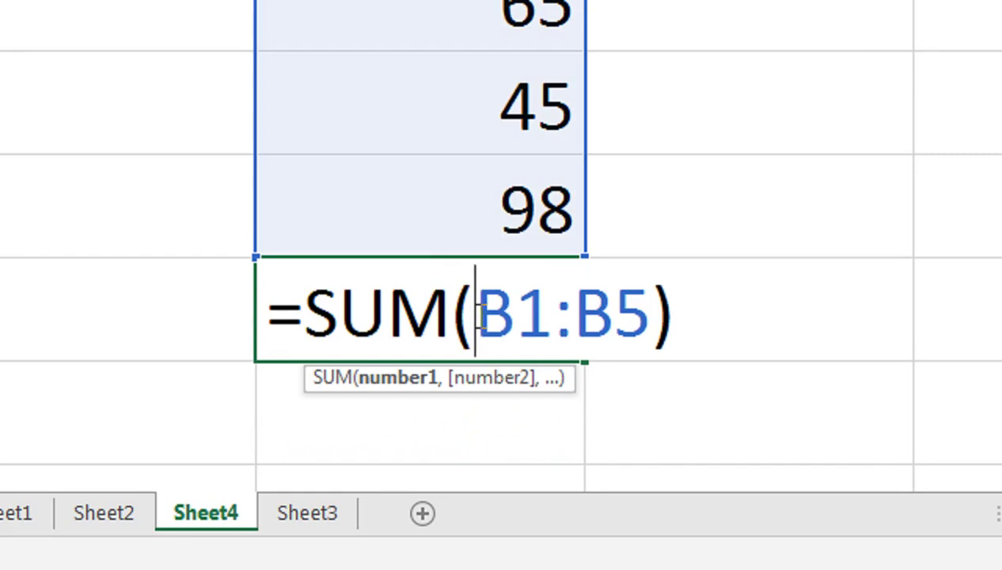
key(Return)
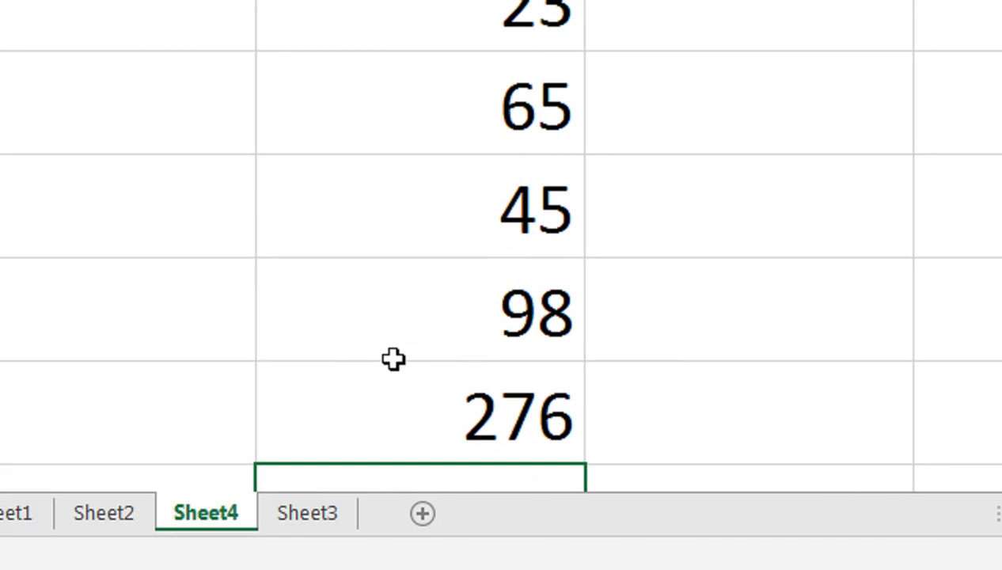
click(393, 395)
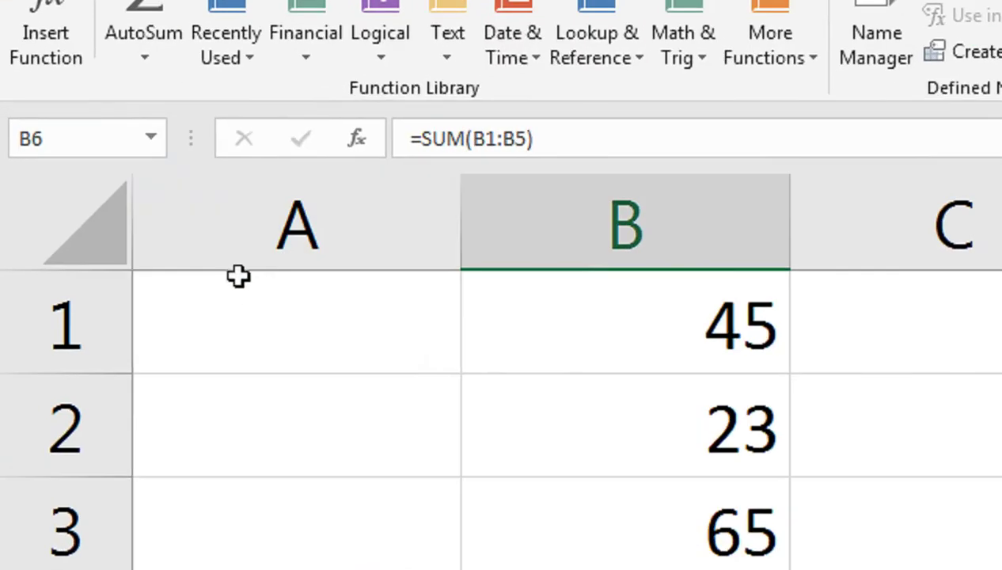
click(90, 221)
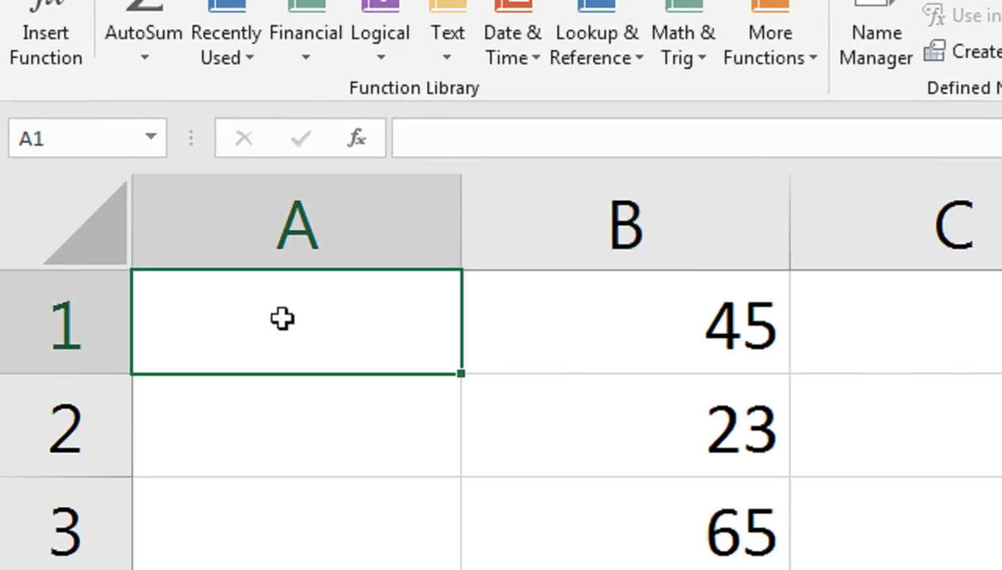
key(ctrl+Down)
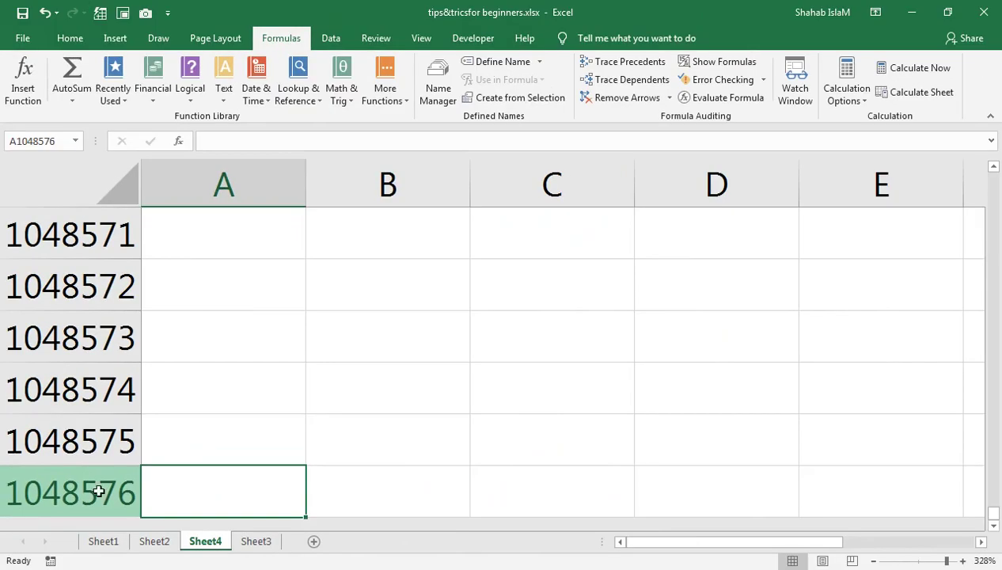
key(ctrl+Up)
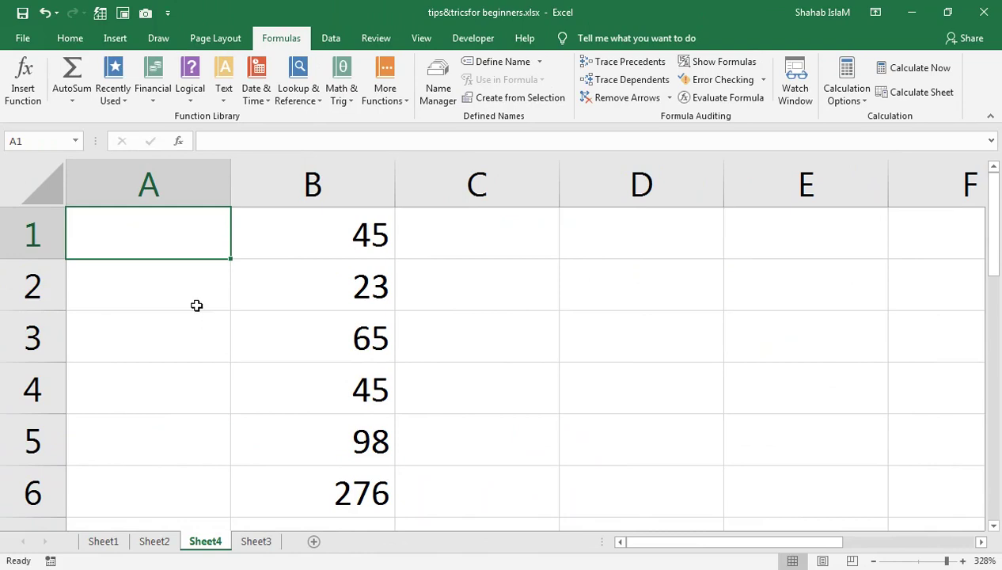
drag(244, 256, 396, 468)
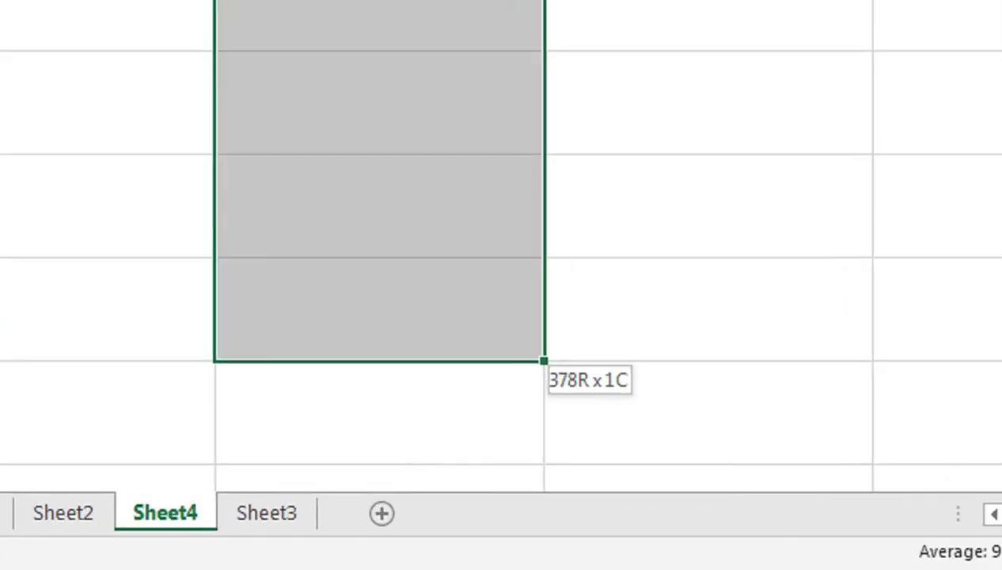
drag(0, 477, 338, 504)
drag(583, 504, 575, 374)
click(575, 374)
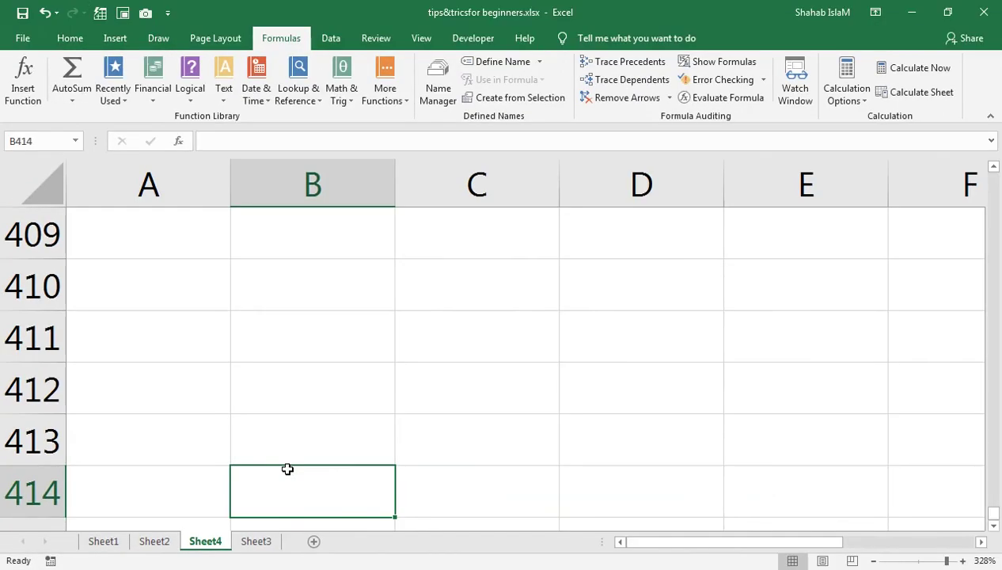
key(ctrl+Up)
scroll(238, 447, up, 2)
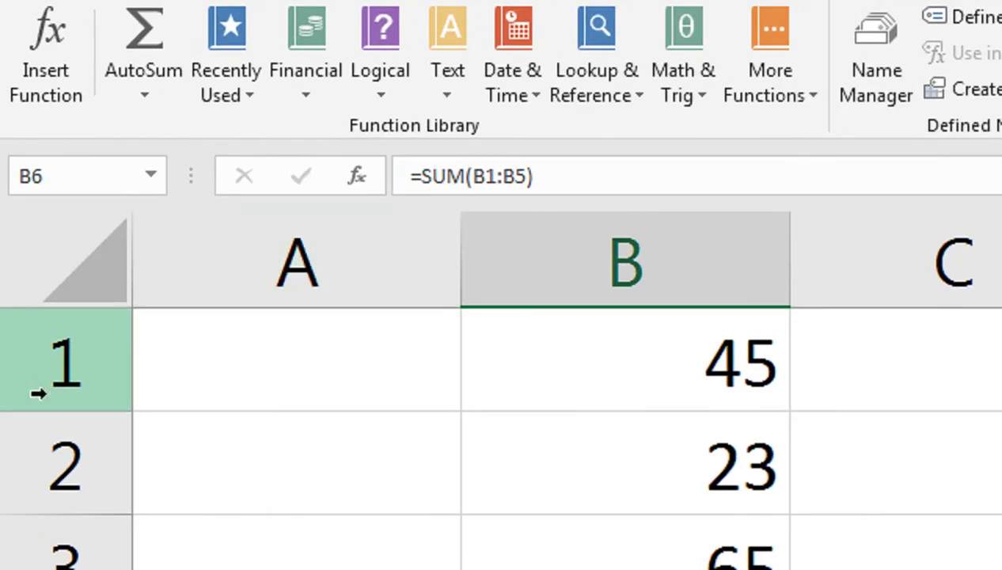
Step: Select the whole sheet, apply Clear All, then select a single cell in column A
click(85, 234)
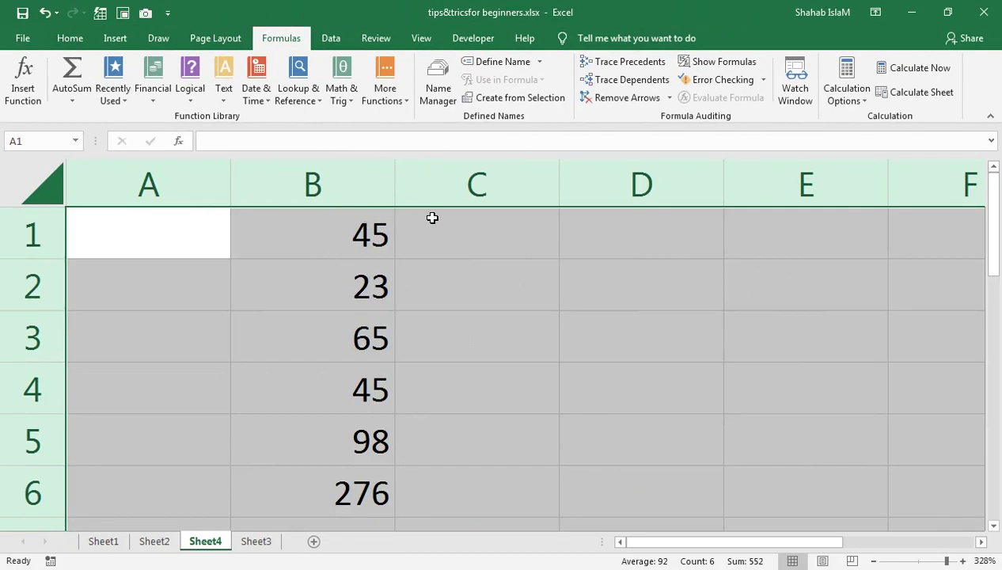
click(84, 39)
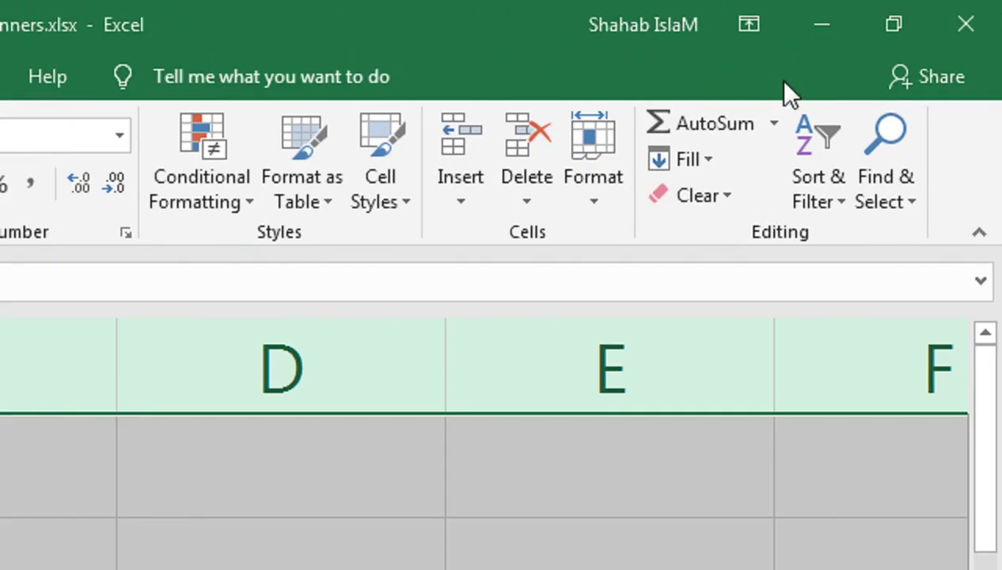
click(683, 208)
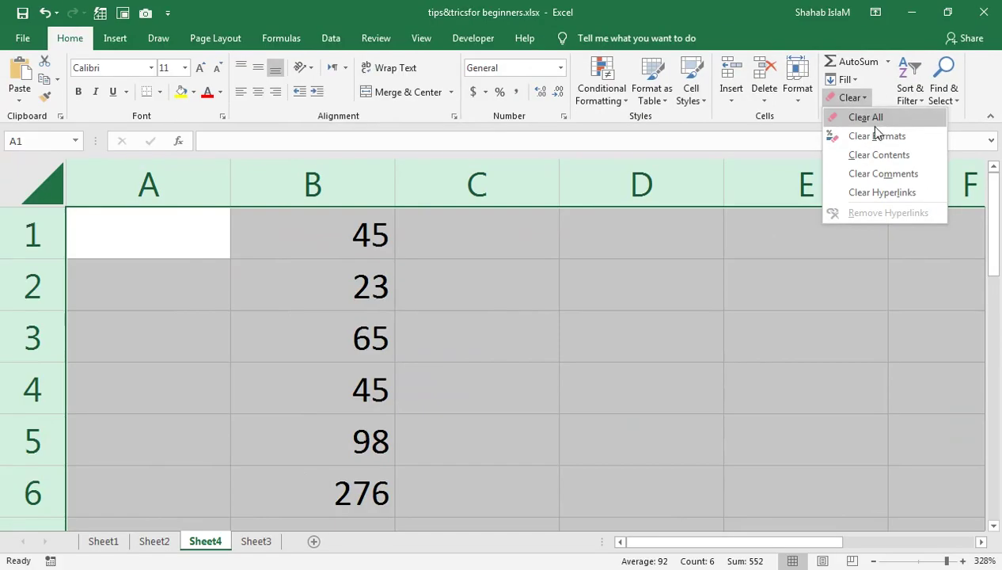
click(737, 239)
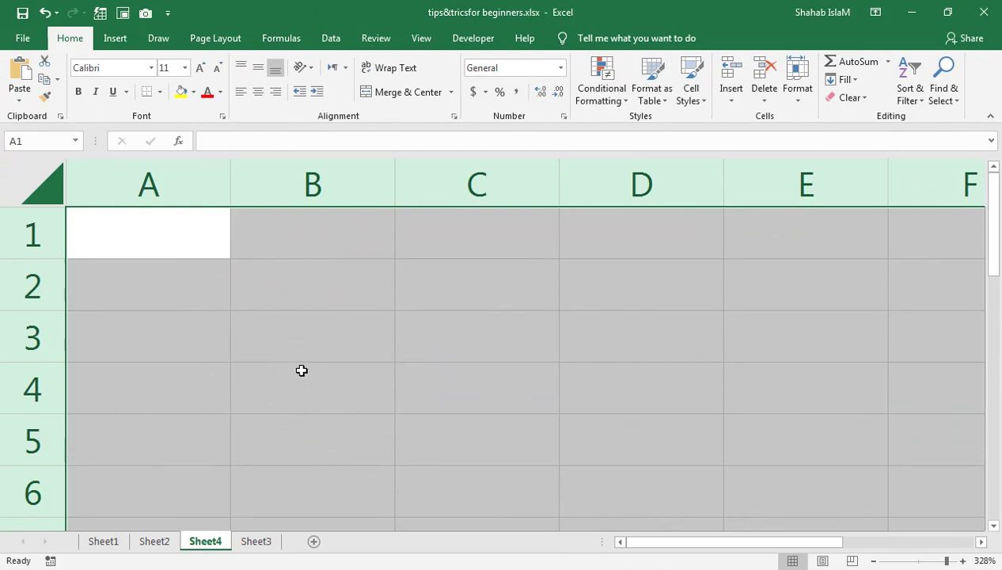
click(292, 274)
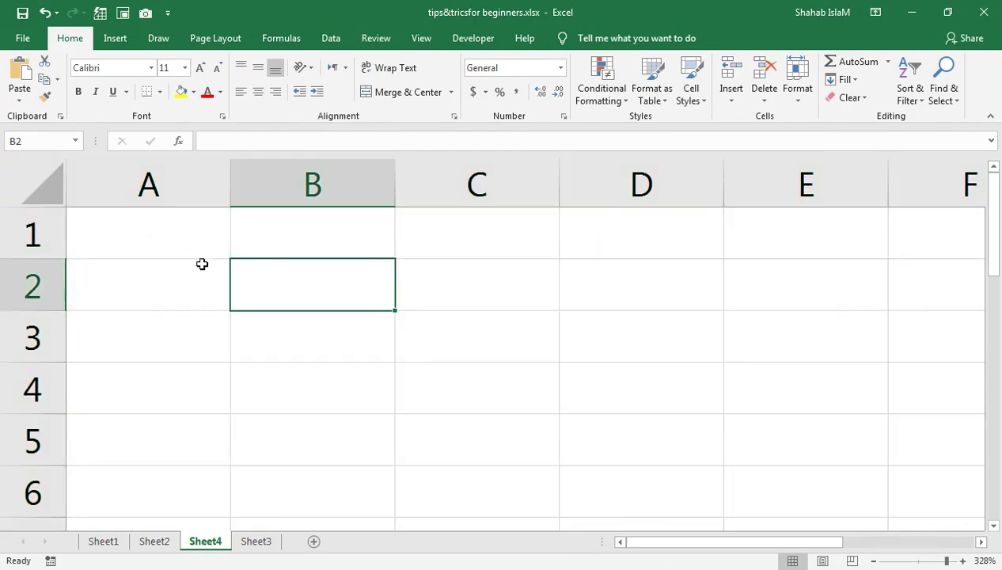
click(176, 262)
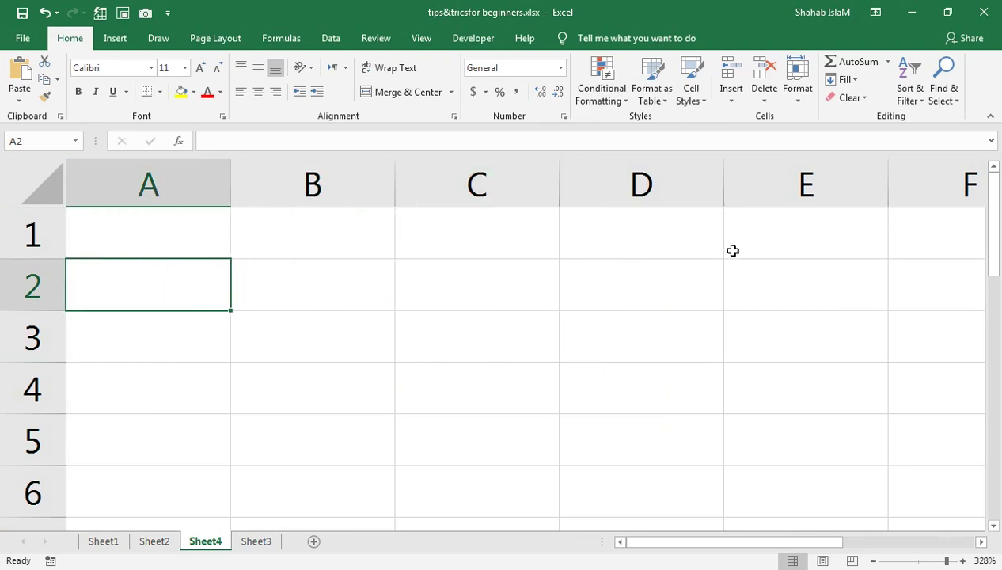
Step: Zoom to 166% and insert WordArt in the black style with blue shadow
click(927, 561)
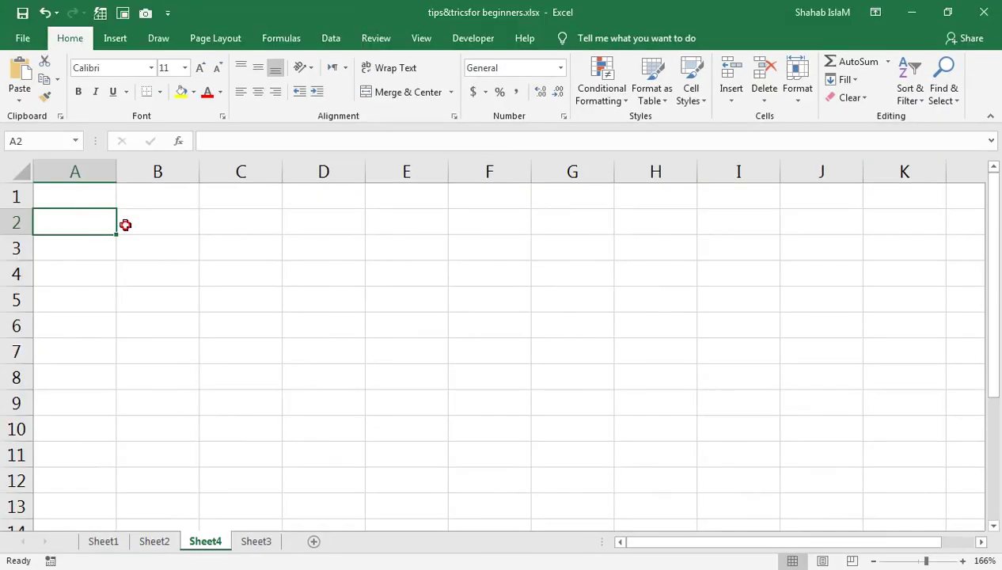
click(125, 225)
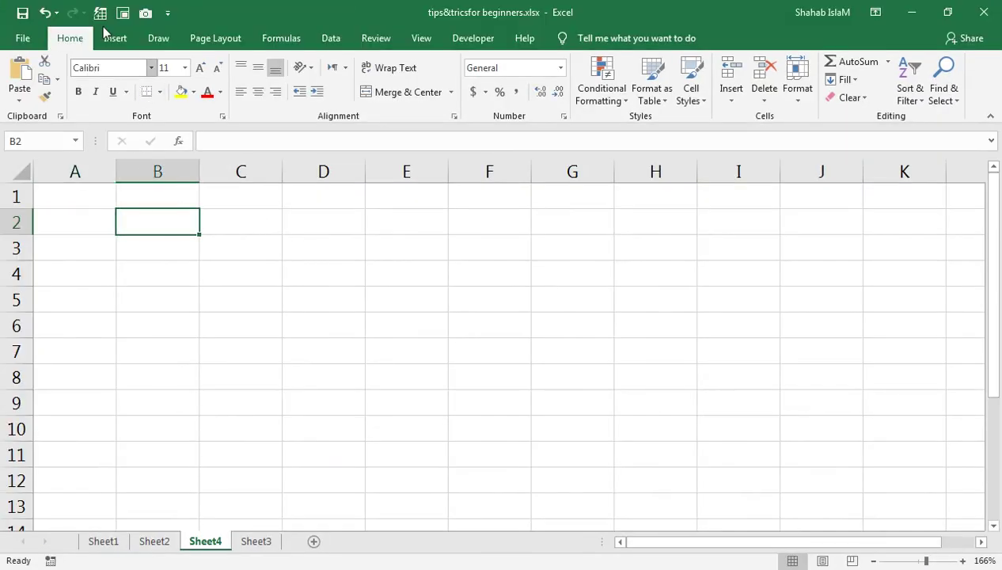
click(107, 37)
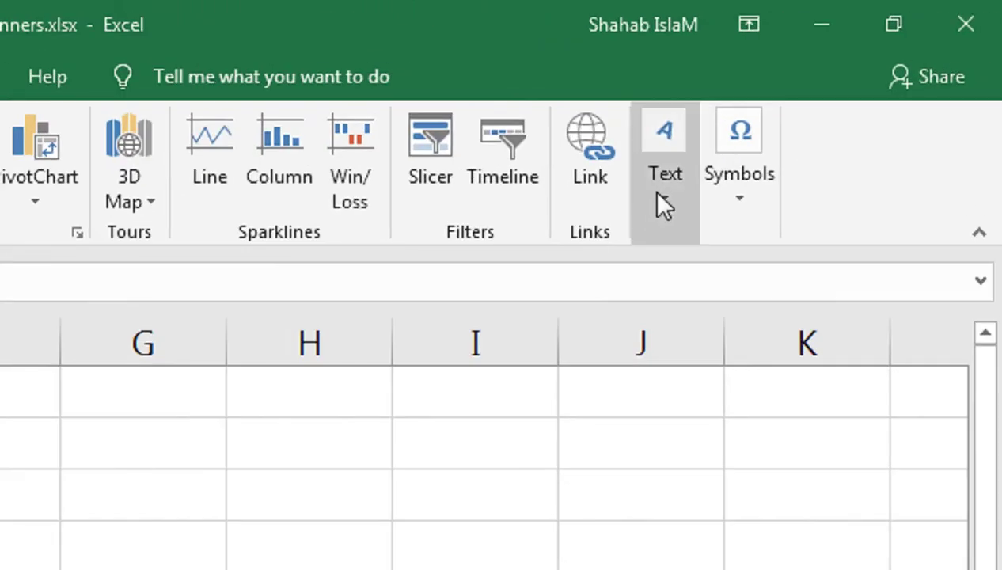
click(834, 102)
click(788, 342)
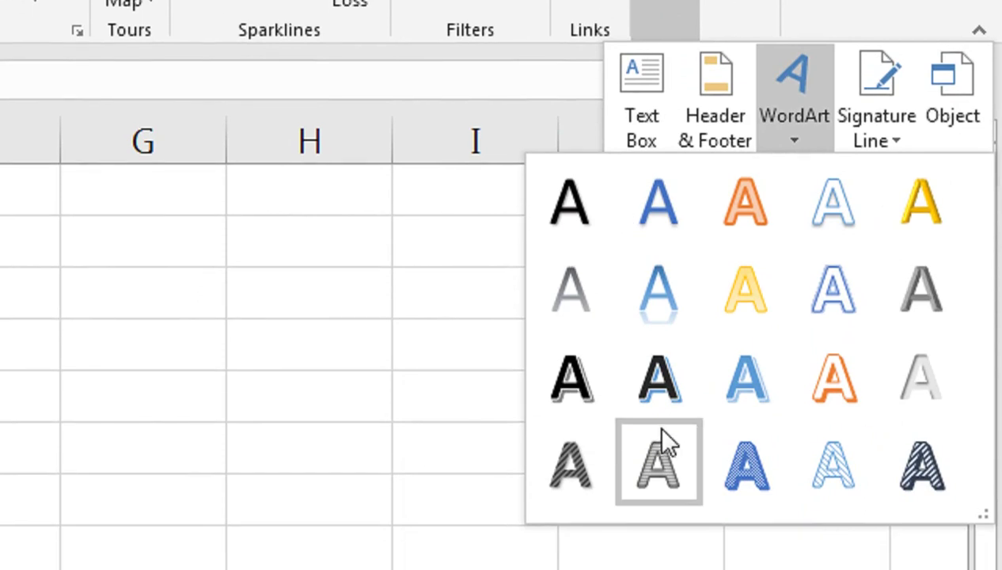
click(631, 422)
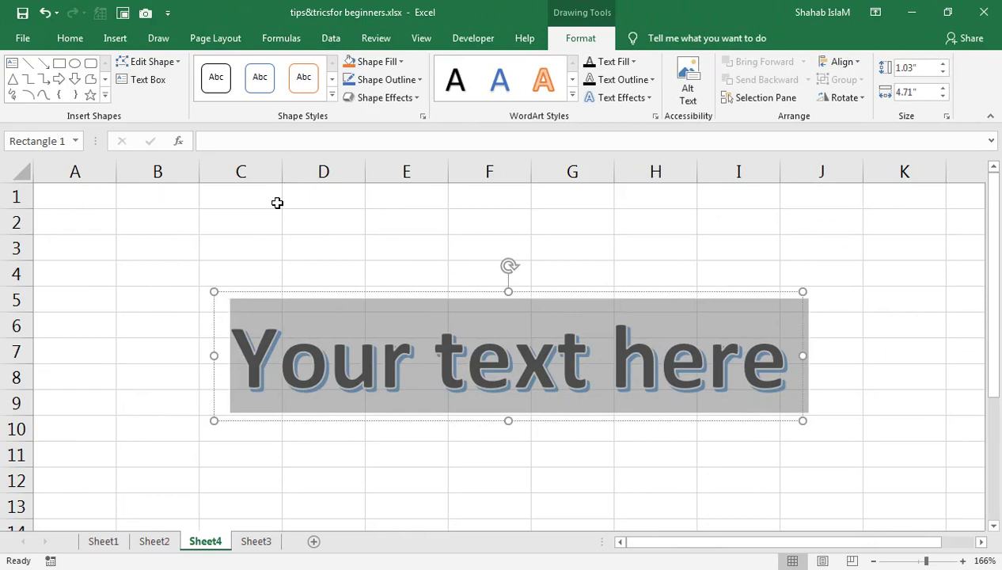
Step: Move the WordArt up so it sits across rows 2–6
drag(332, 291, 286, 220)
click(115, 38)
click(823, 99)
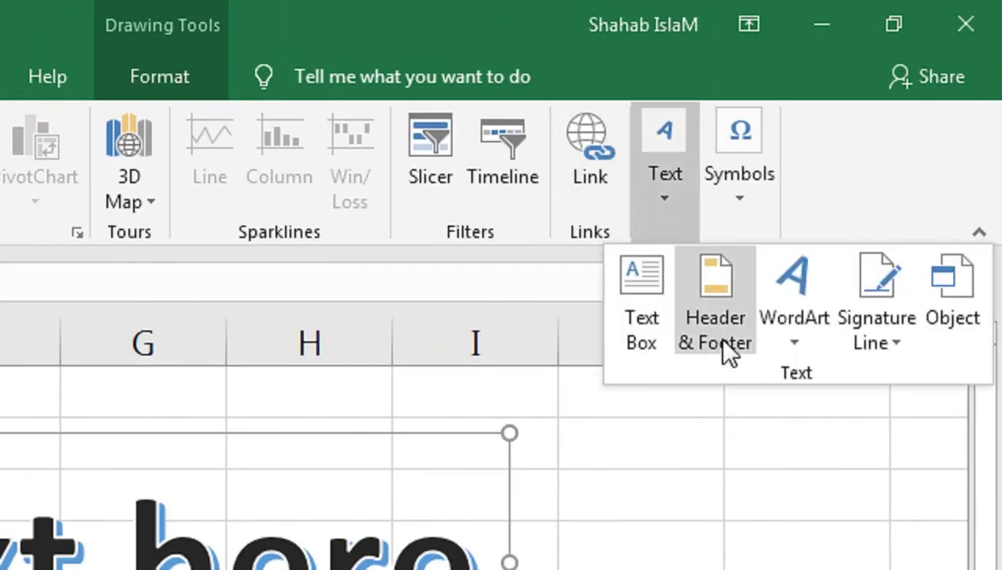
click(863, 170)
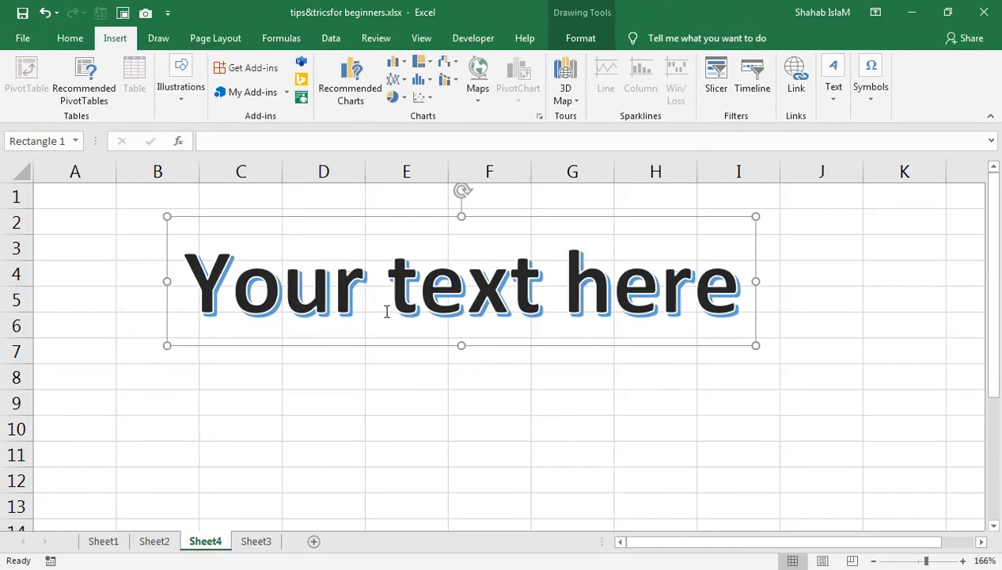
Step: Replace the WordArt placeholder text with DEBIT CREDIT
click(363, 297)
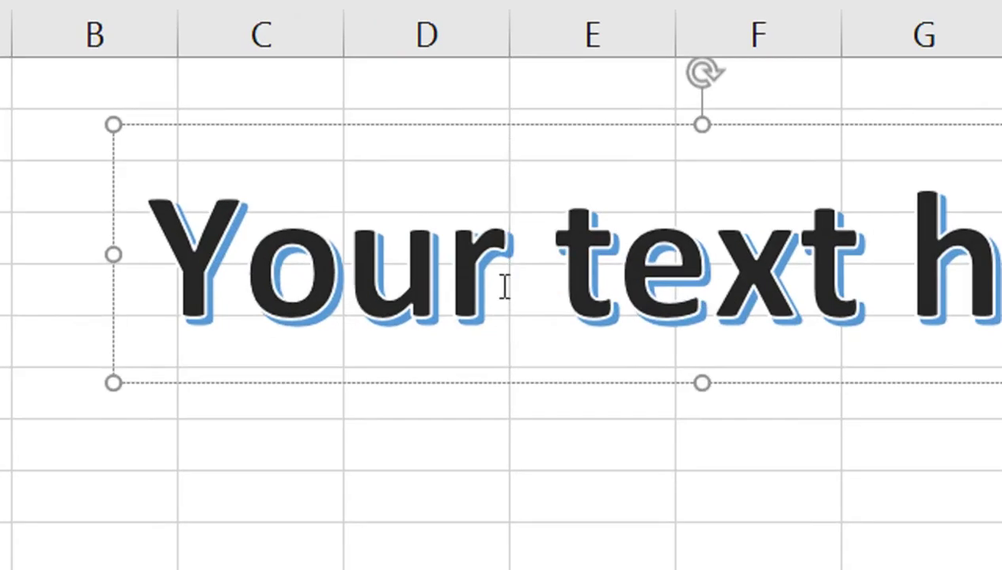
text(aCCC)
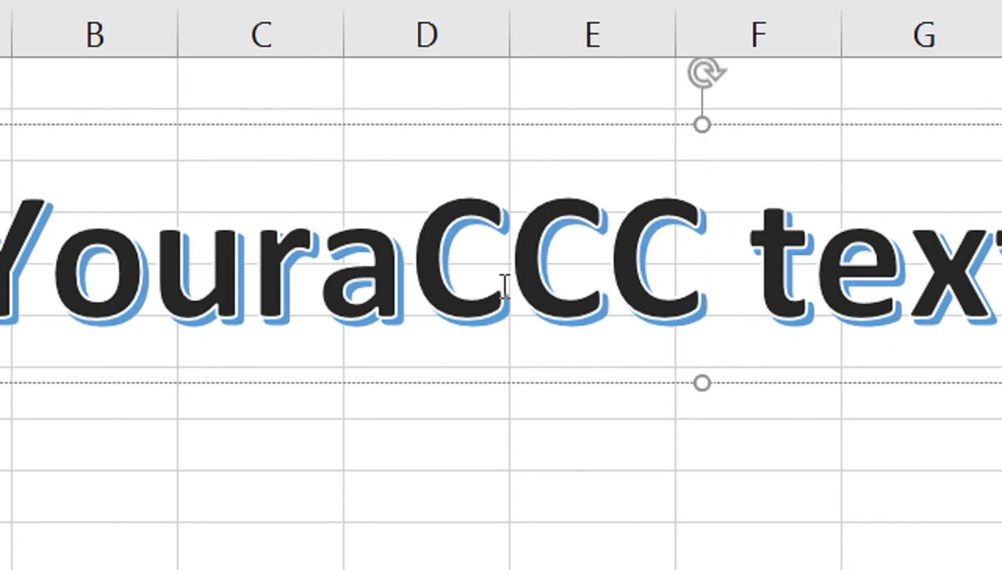
key(ctrl+a)
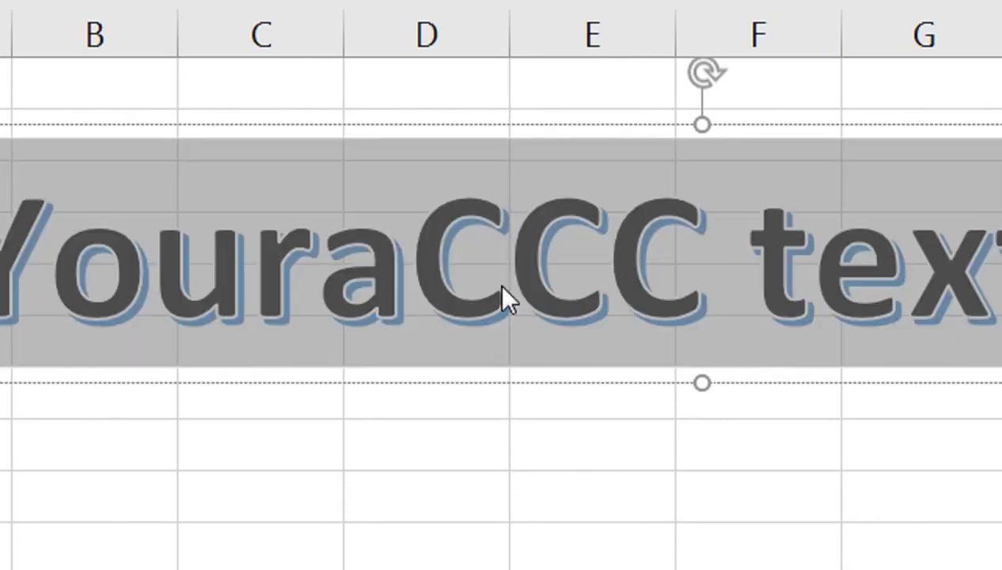
text(DEBIT)
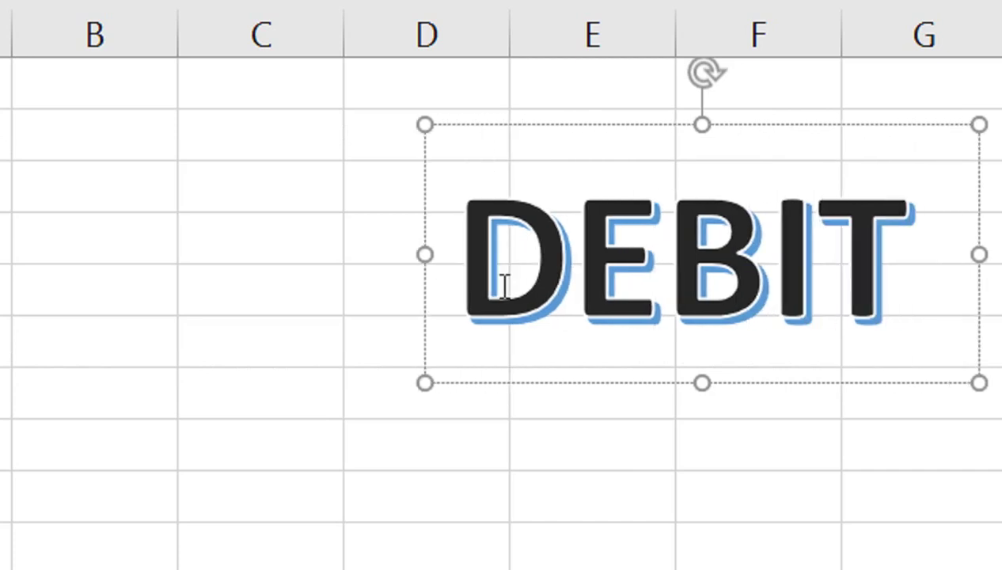
text( CREDIT)
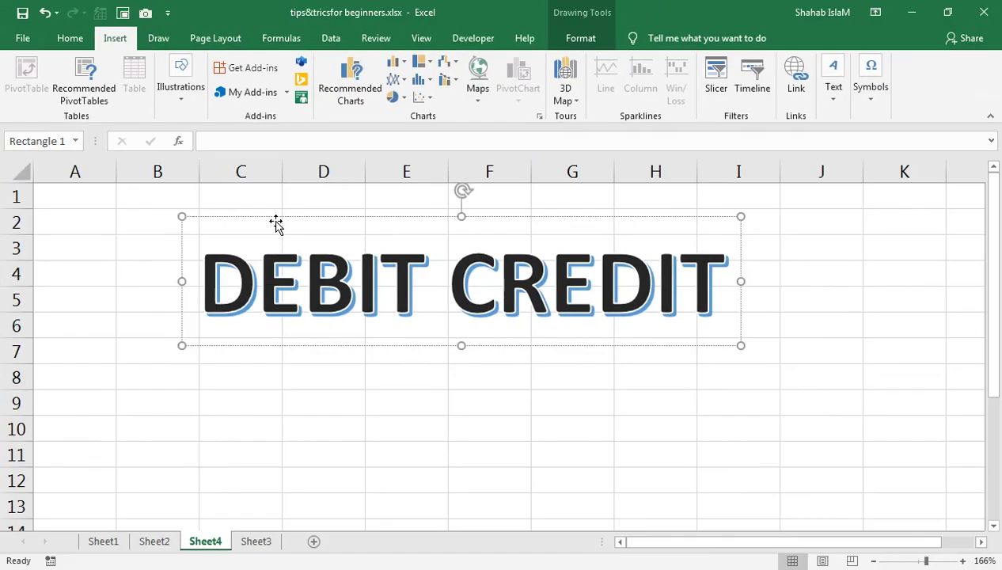
Step: Enlarge the WordArt text to 72 and set its font to Arial Black
click(346, 125)
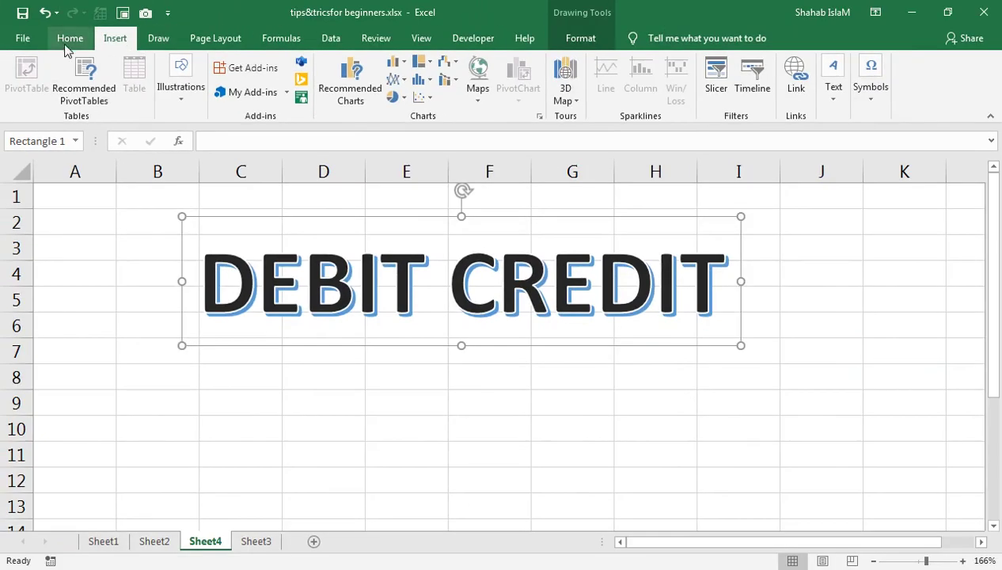
click(69, 41)
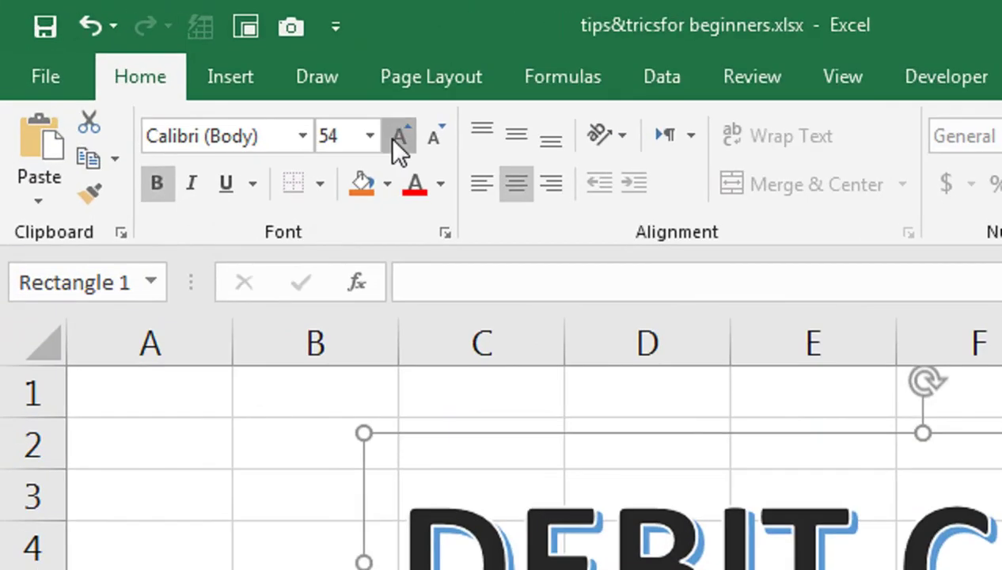
click(395, 139)
click(396, 138)
click(395, 139)
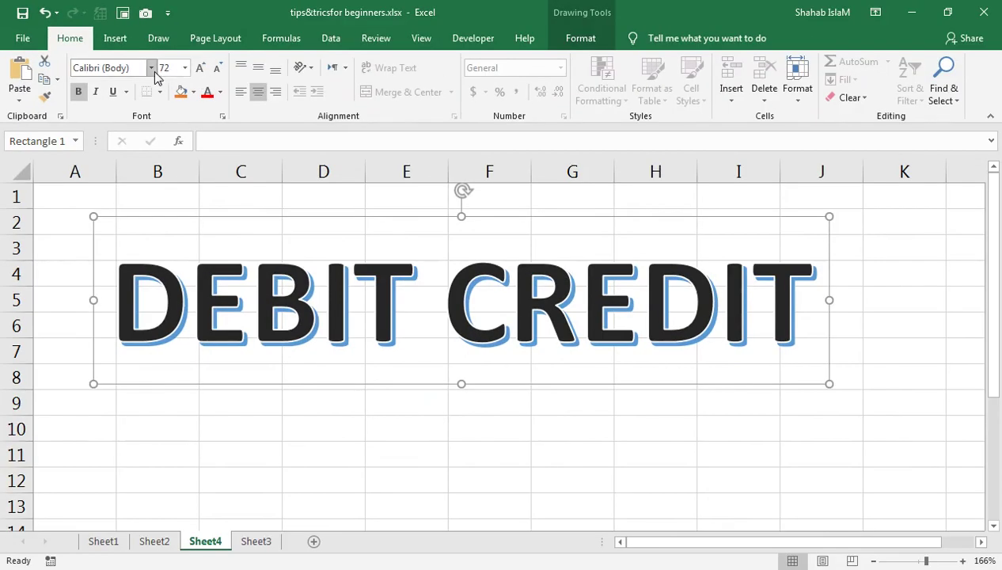
click(152, 69)
scroll(156, 268, down, 4)
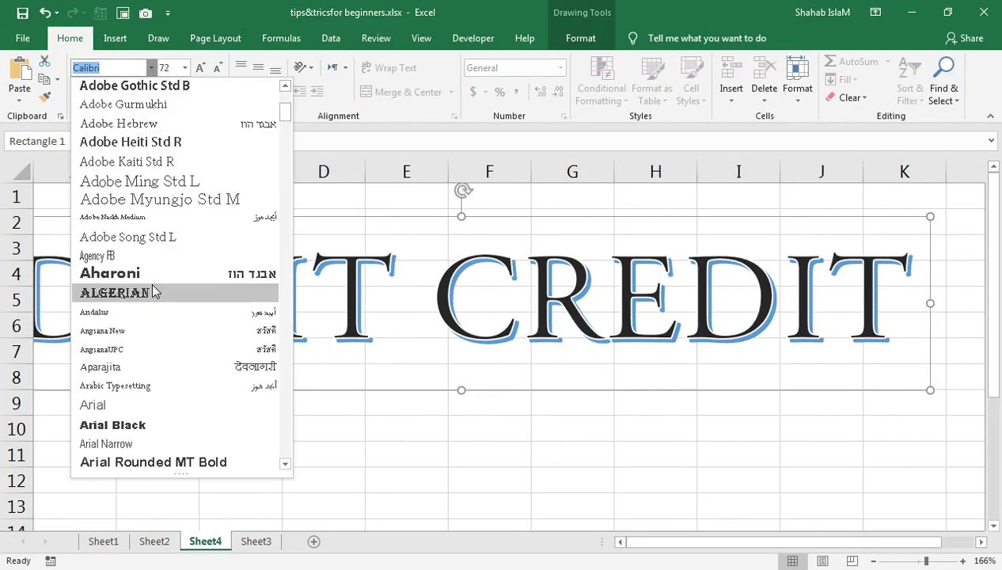
click(133, 425)
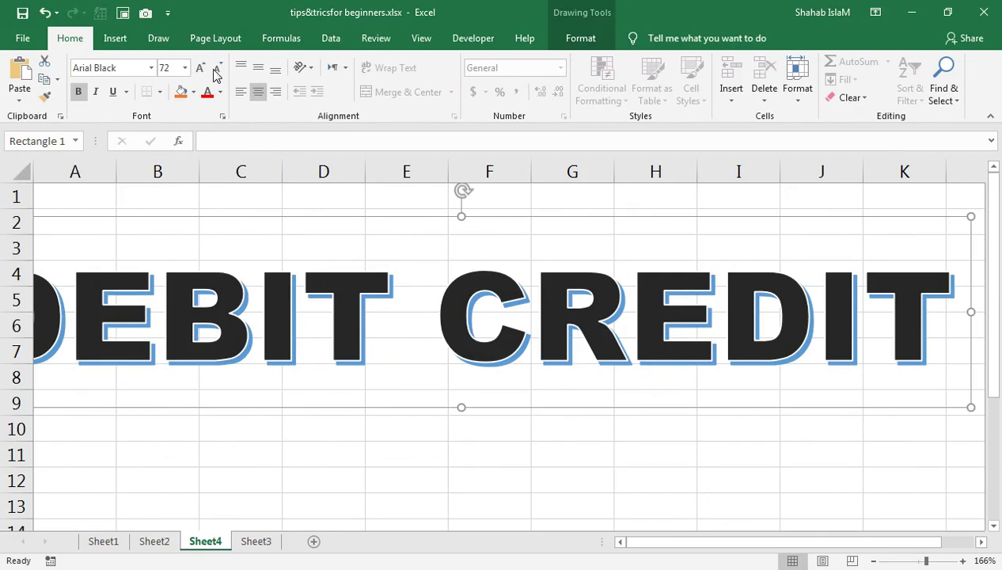
Step: Shrink the text to 54 and drag the shape across rows 2–6
click(216, 69)
click(216, 69)
click(216, 69)
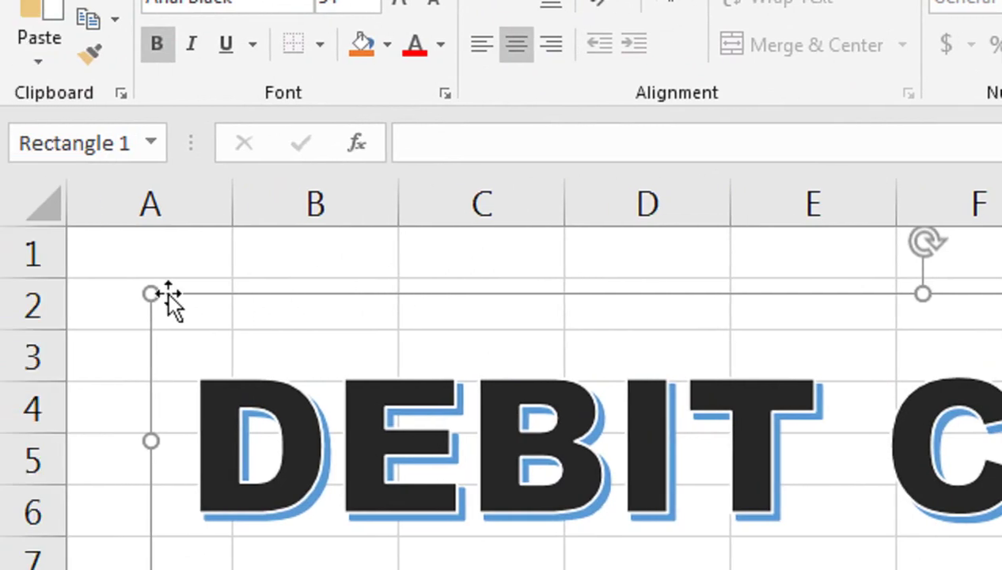
drag(190, 302, 404, 277)
drag(203, 208, 128, 185)
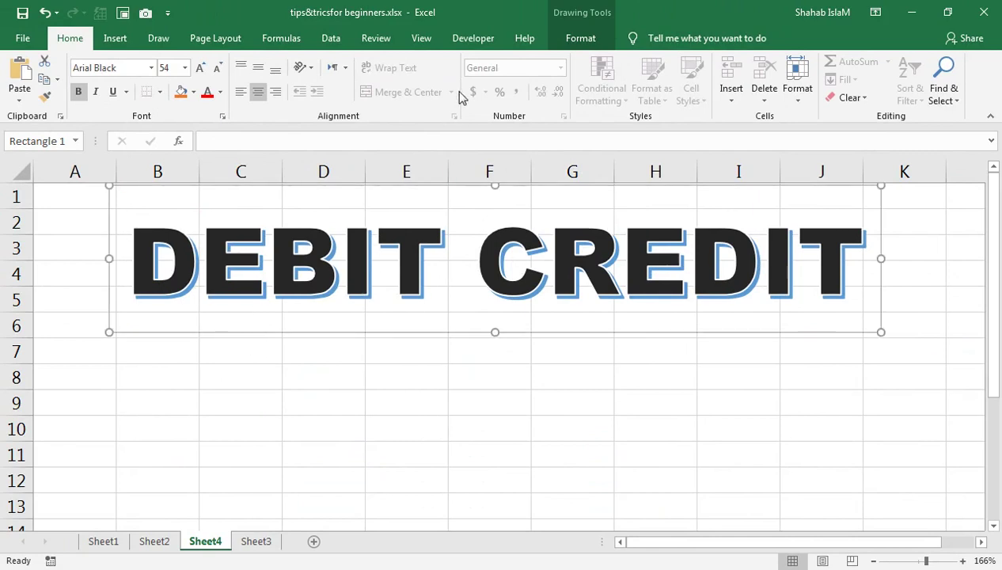
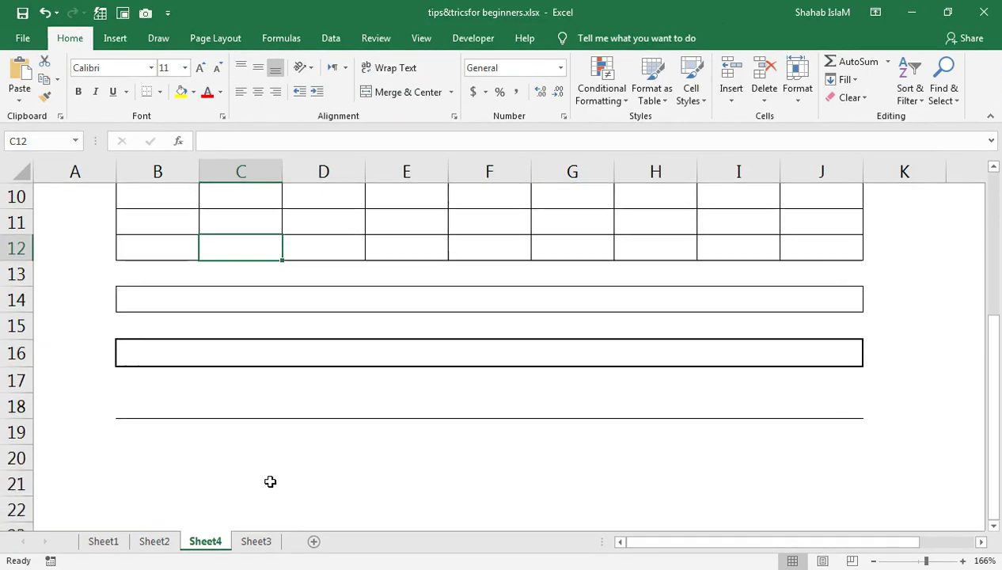
Step: Add a bottom double border under B20:J20
drag(158, 453, 819, 457)
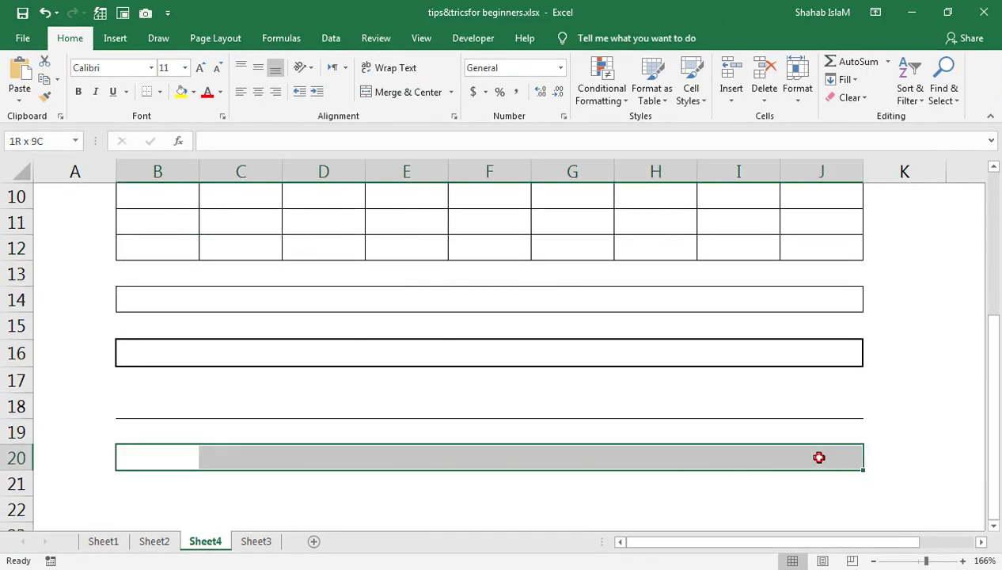
click(318, 194)
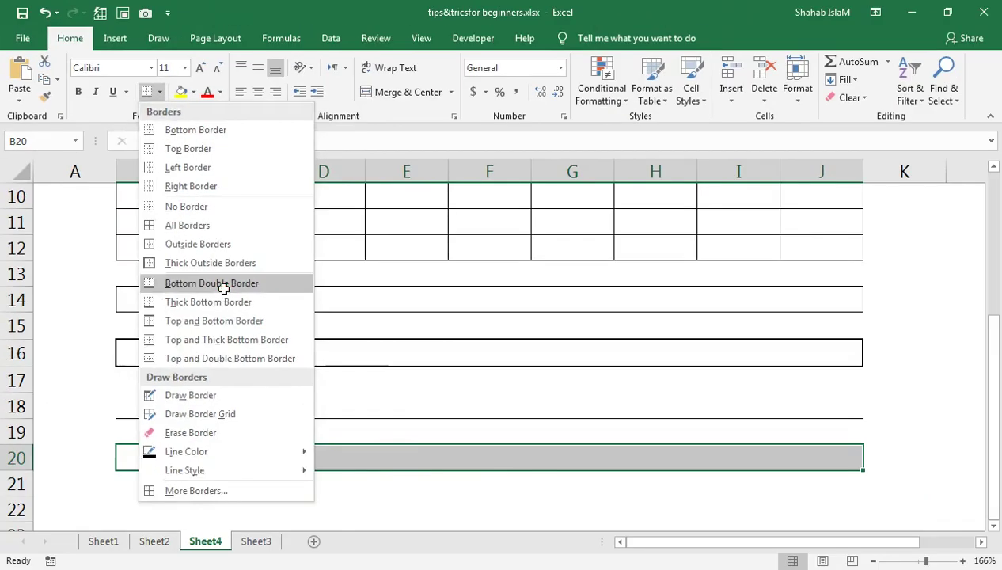
click(449, 428)
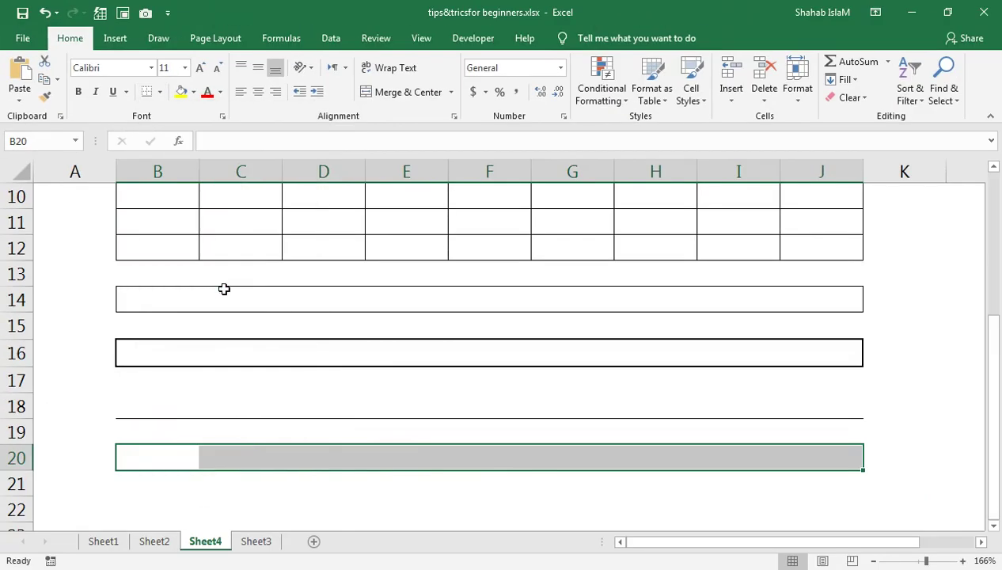
click(339, 486)
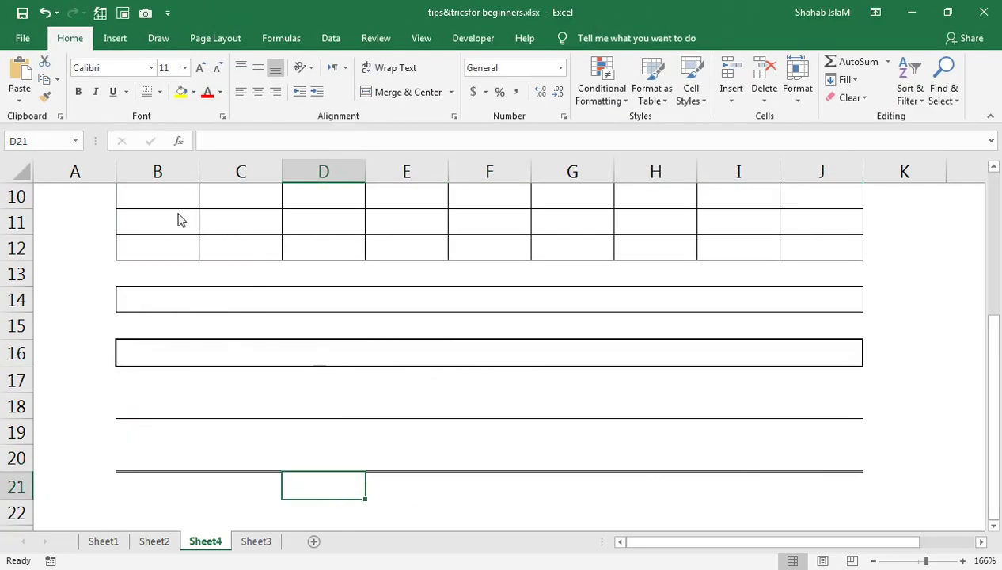
Step: Select the DEBIT CREDIT table range B7:J12
click(161, 425)
scroll(239, 374, up, 3)
drag(158, 349, 784, 479)
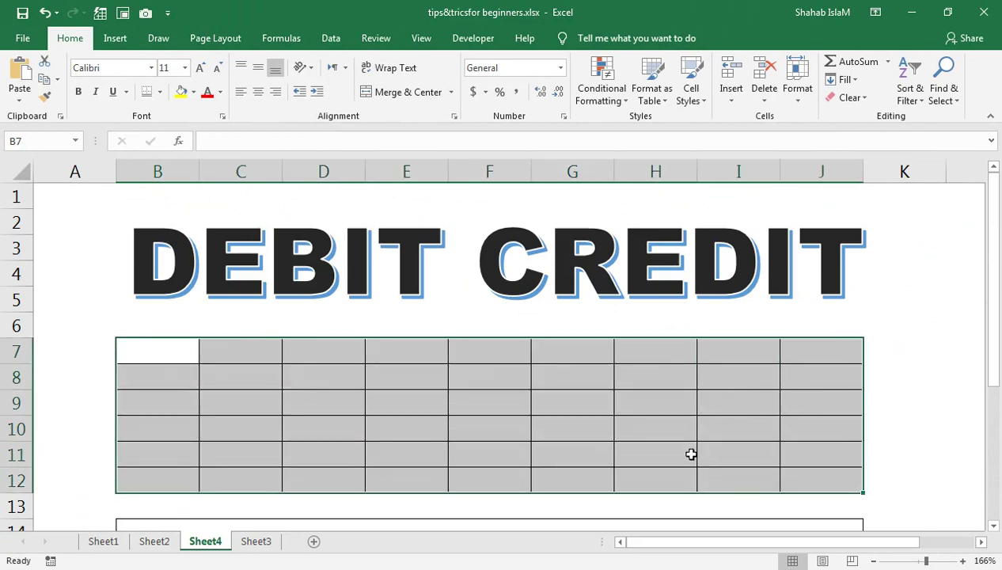
Step: Choose blue as the line colour in the More Borders dialog
click(160, 92)
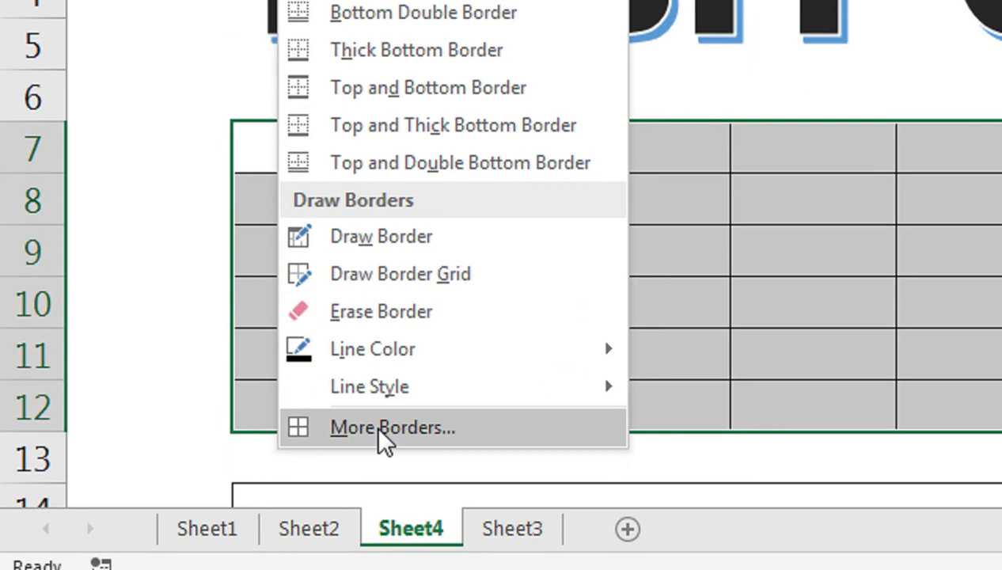
click(378, 428)
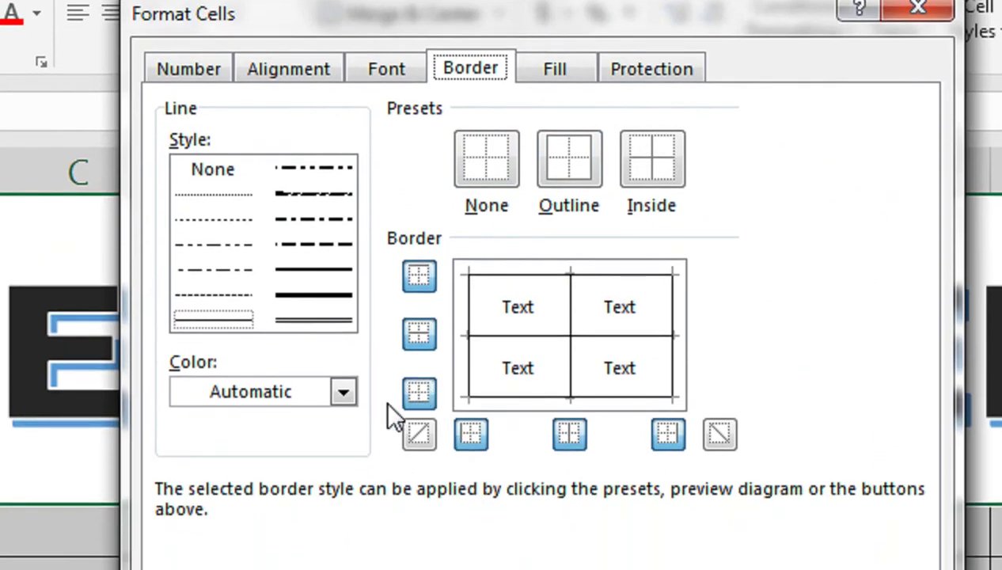
click(343, 507)
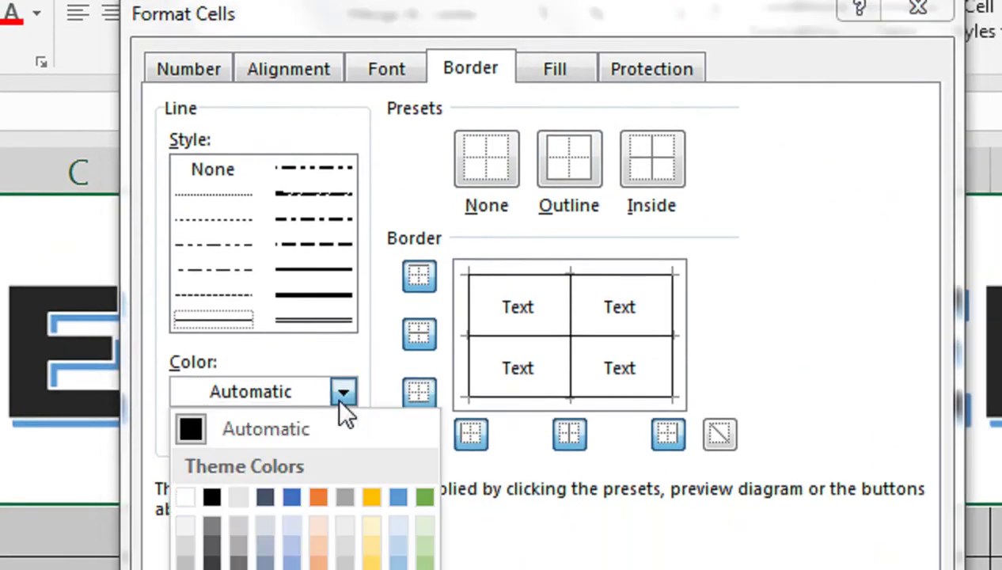
click(291, 496)
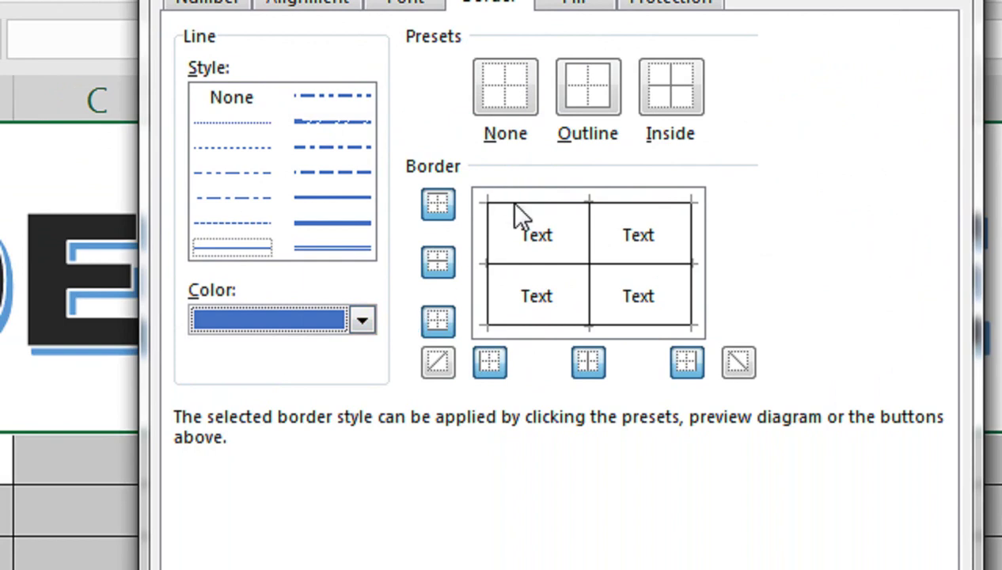
Step: Set blue top, bottom, inside and middle horizontal borders for the table
click(438, 320)
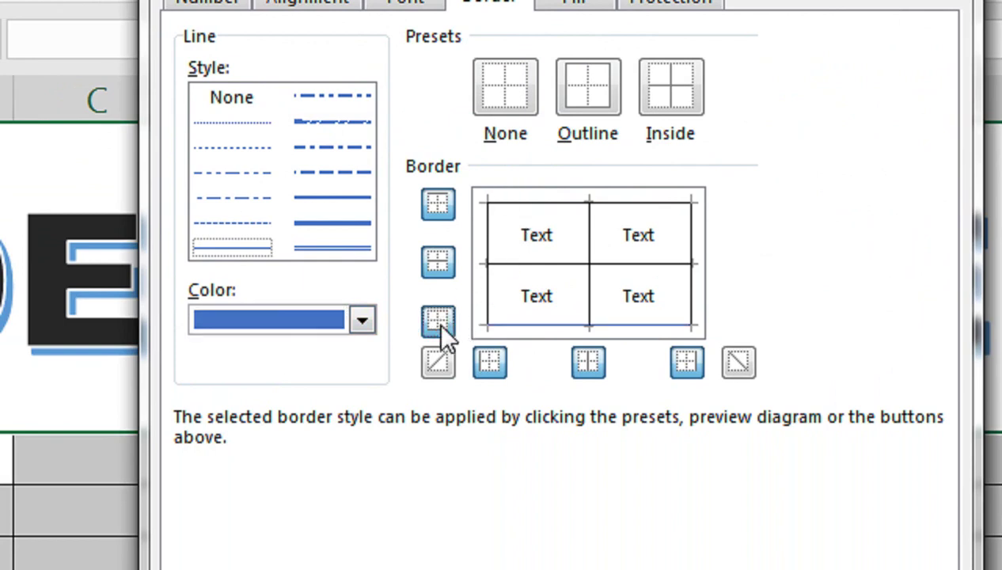
click(664, 103)
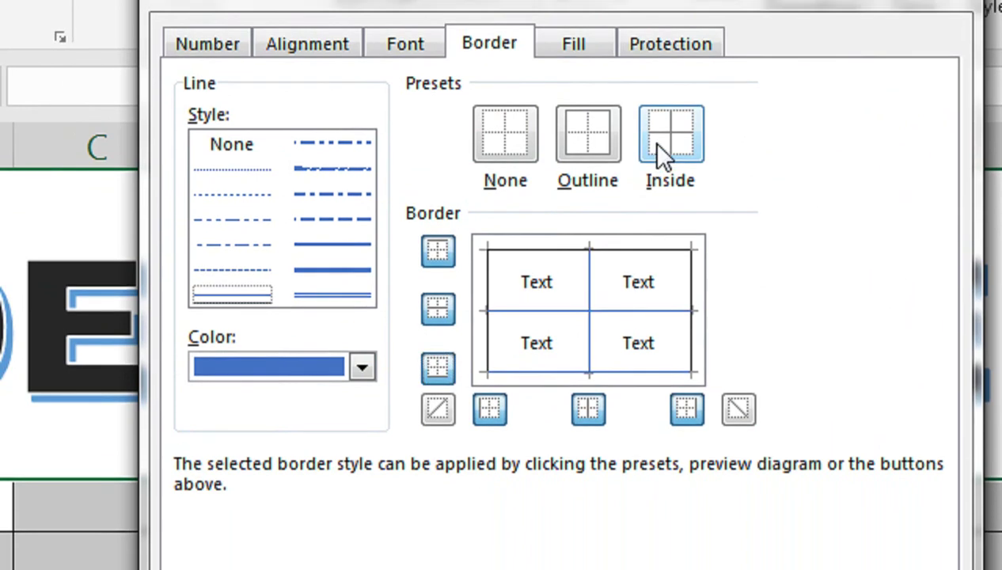
click(432, 255)
click(436, 318)
click(436, 320)
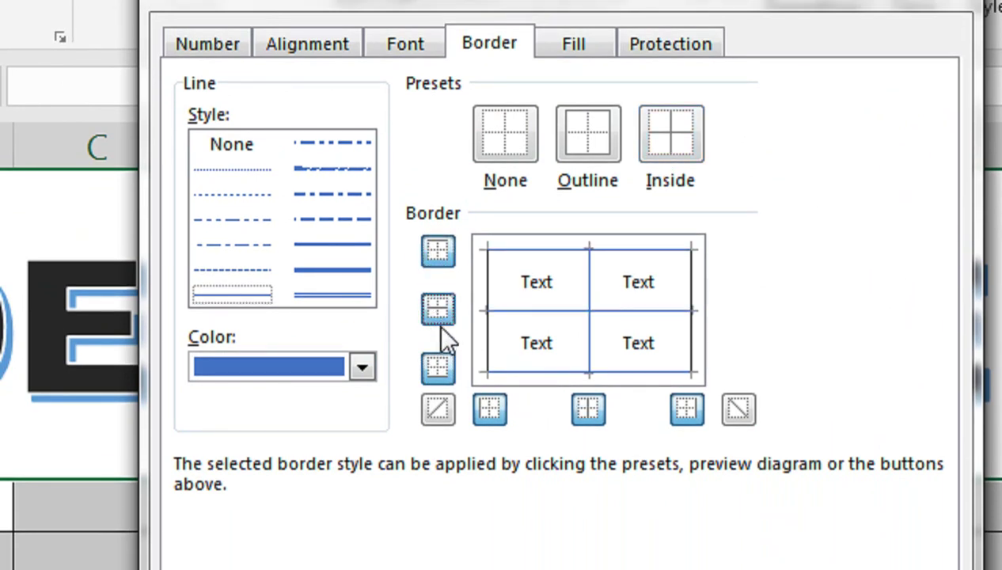
click(443, 371)
click(442, 370)
Step: Add blue left, right and middle vertical borders and apply them to B7:J12
click(687, 409)
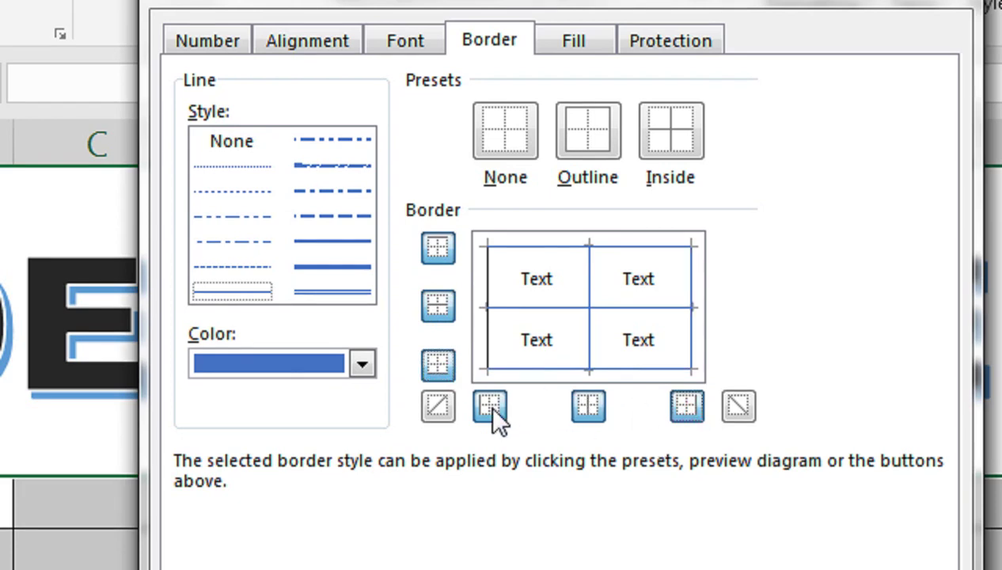
click(586, 405)
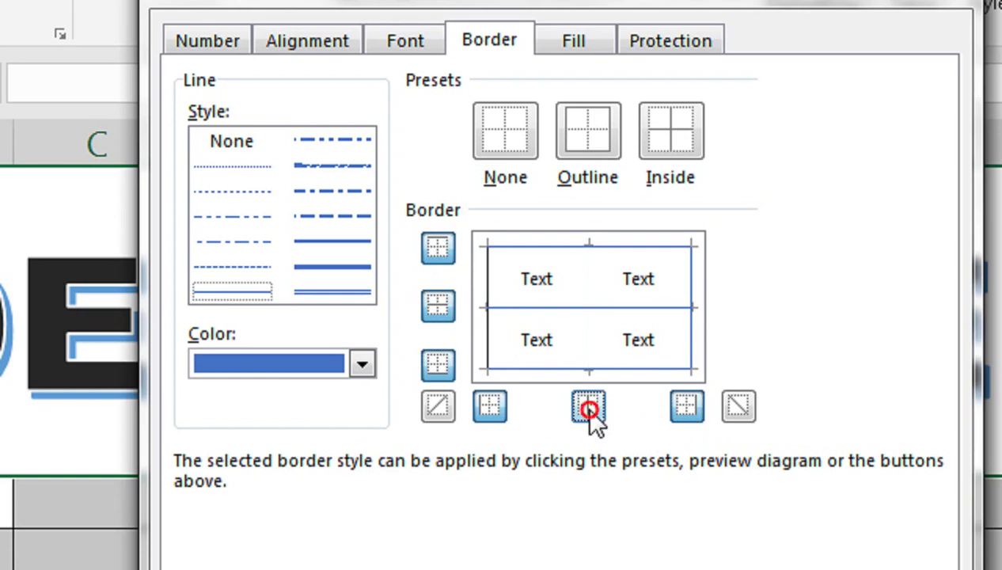
click(587, 407)
click(486, 408)
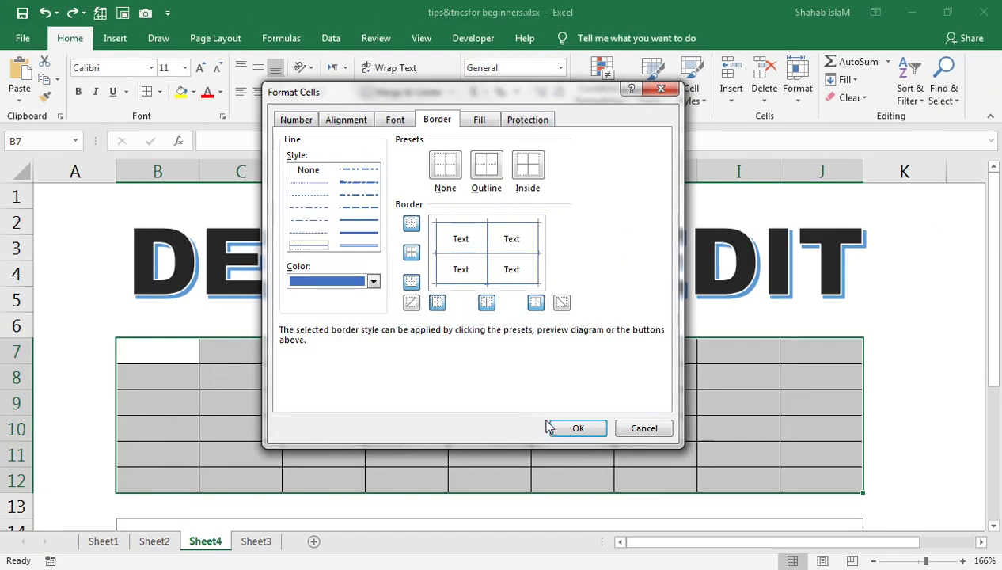
click(564, 427)
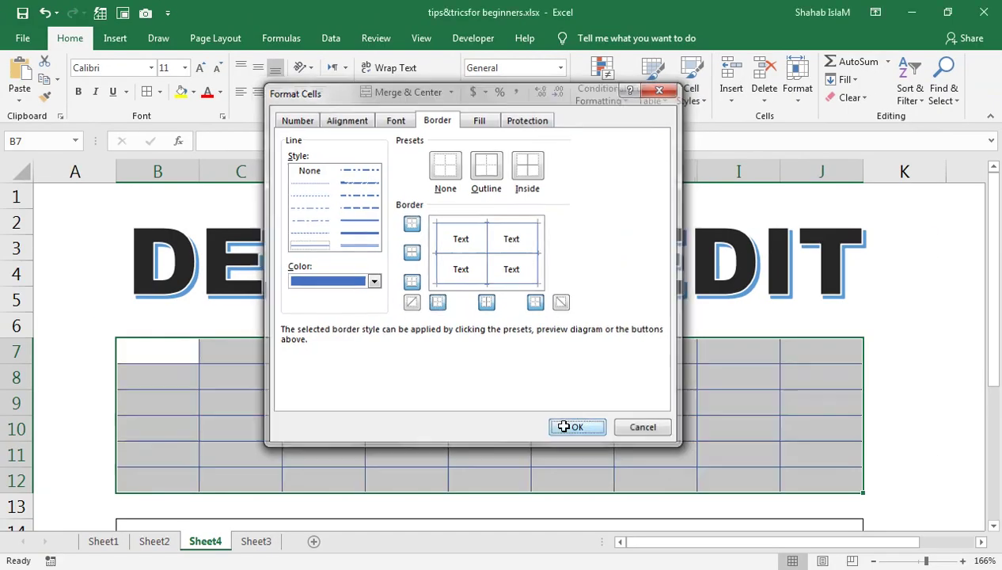
click(605, 378)
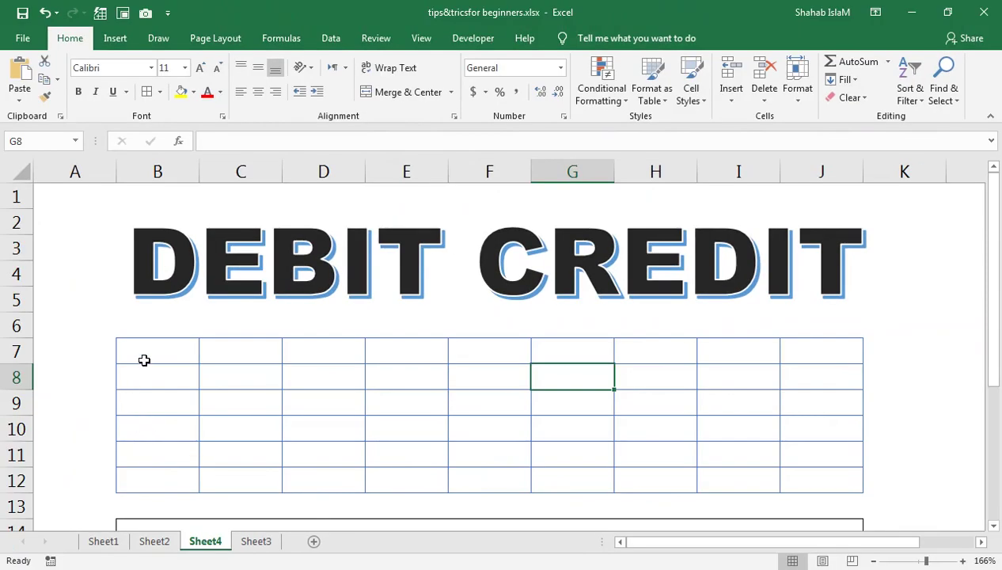
Step: Put a thick outside border around the B7:J12 table
drag(144, 361, 787, 478)
click(159, 92)
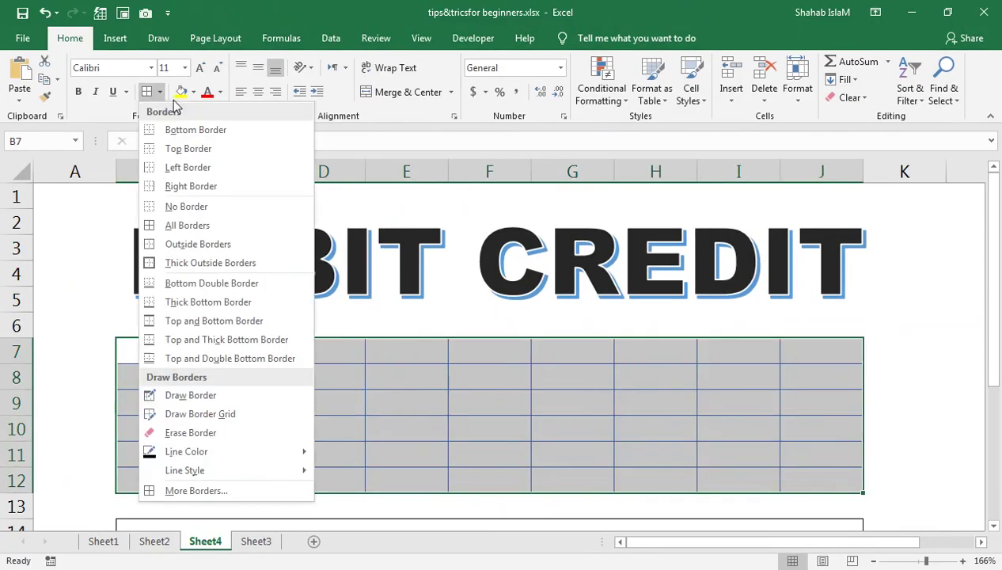
click(166, 261)
click(396, 432)
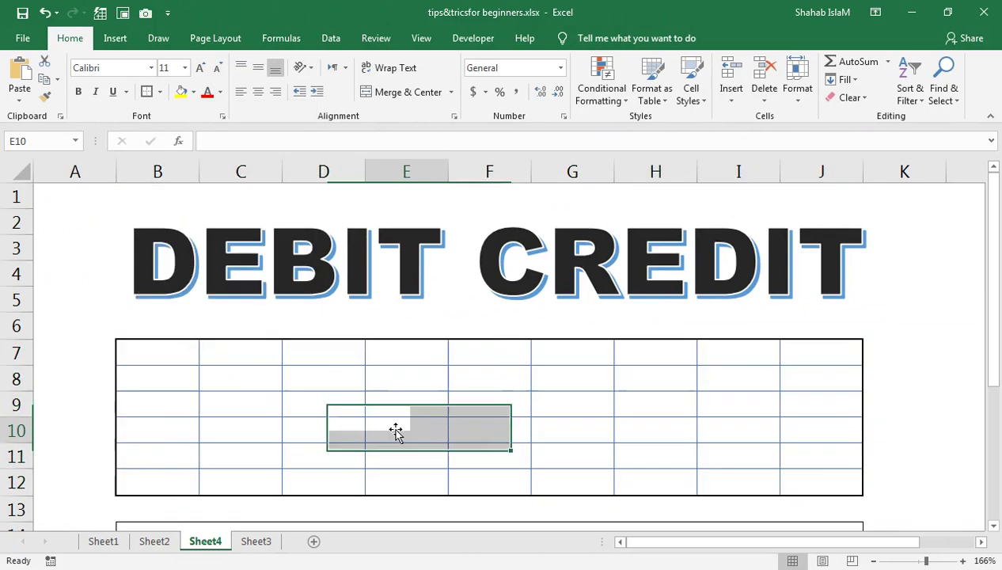
Step: Insert a new blank worksheet, Sheet5, with Shift+F11
click(168, 274)
click(226, 357)
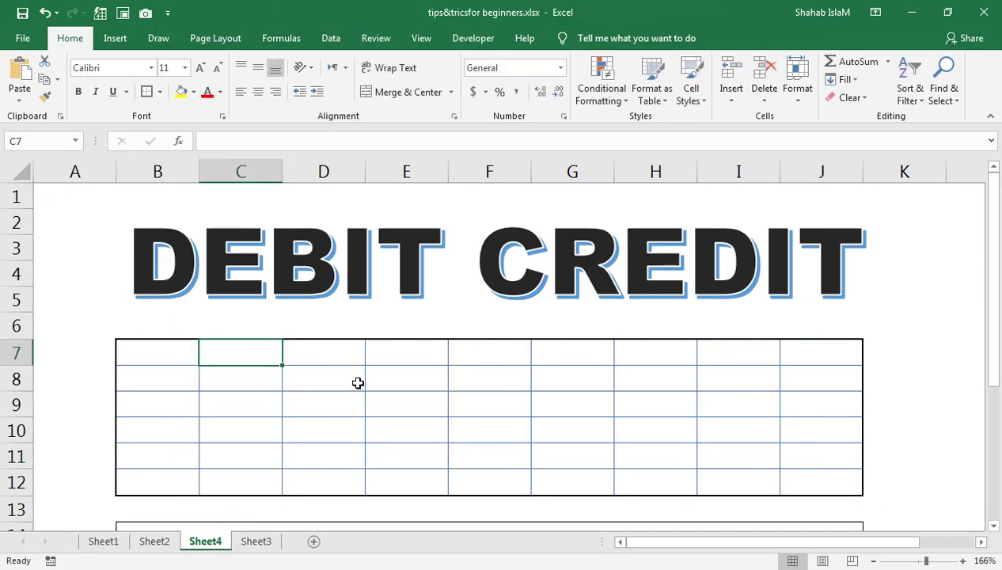
key(shift+F11)
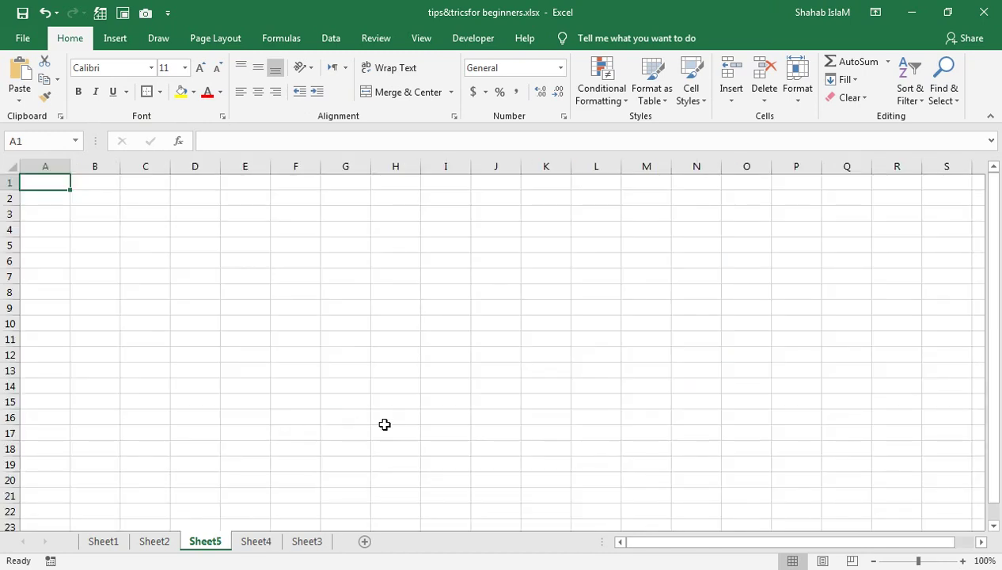
Step: Zoom to 142% and enter the first person's full name in A1, fixing typos
drag(920, 562, 955, 564)
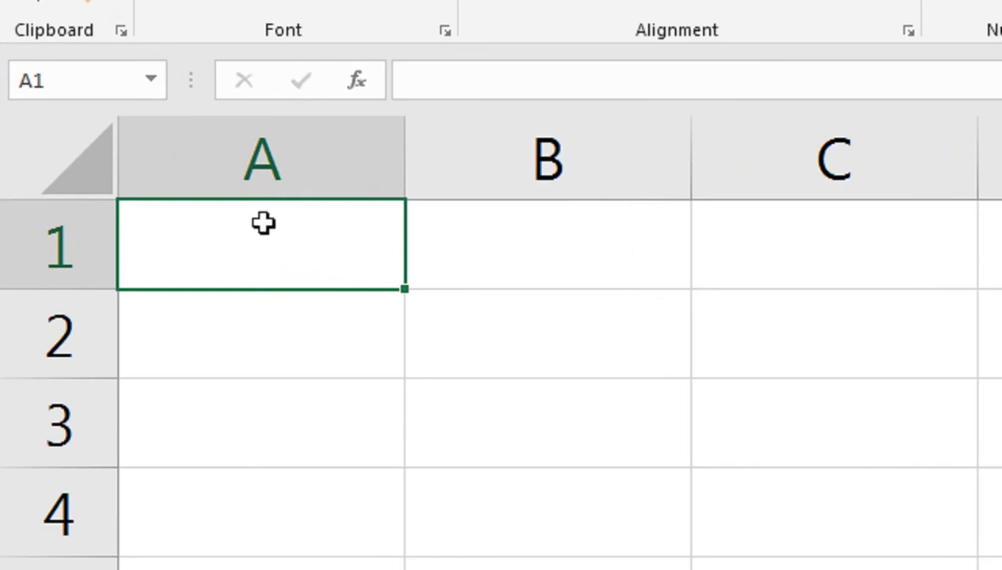
text(sh)
key(BackSpace)
key(BackSpace)
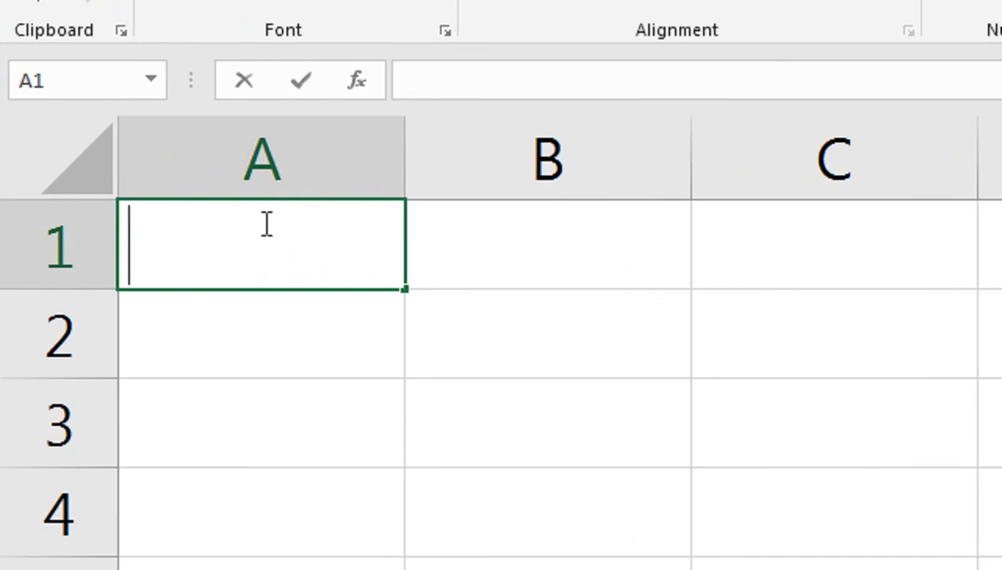
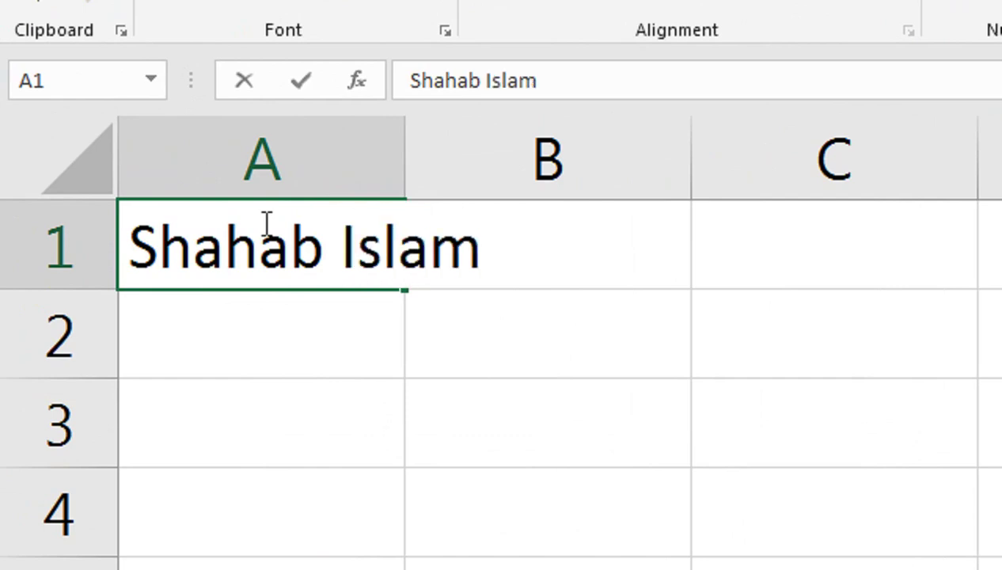
key(Return)
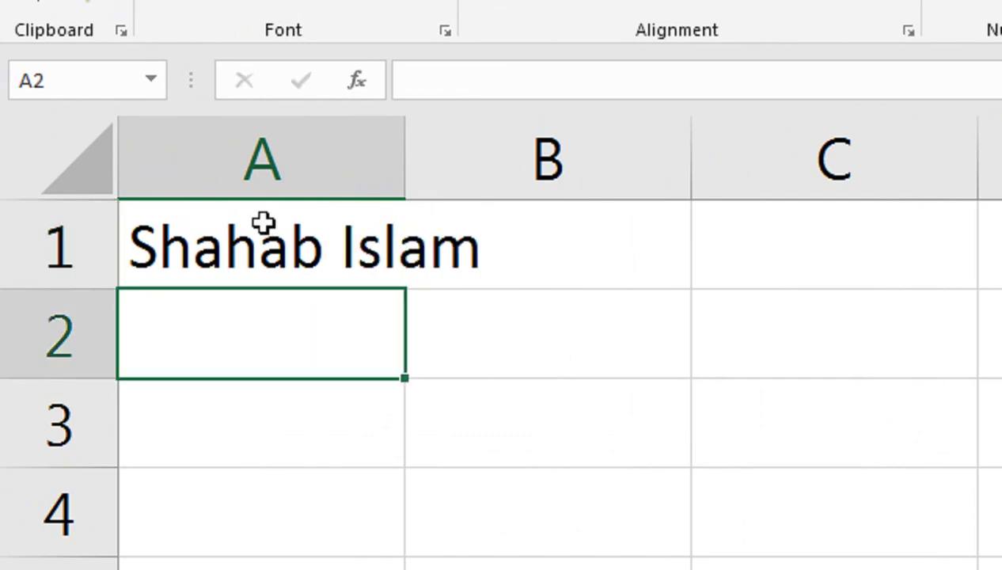
Step: Enter the second and third people's full names in A2 and A3
key(Return)
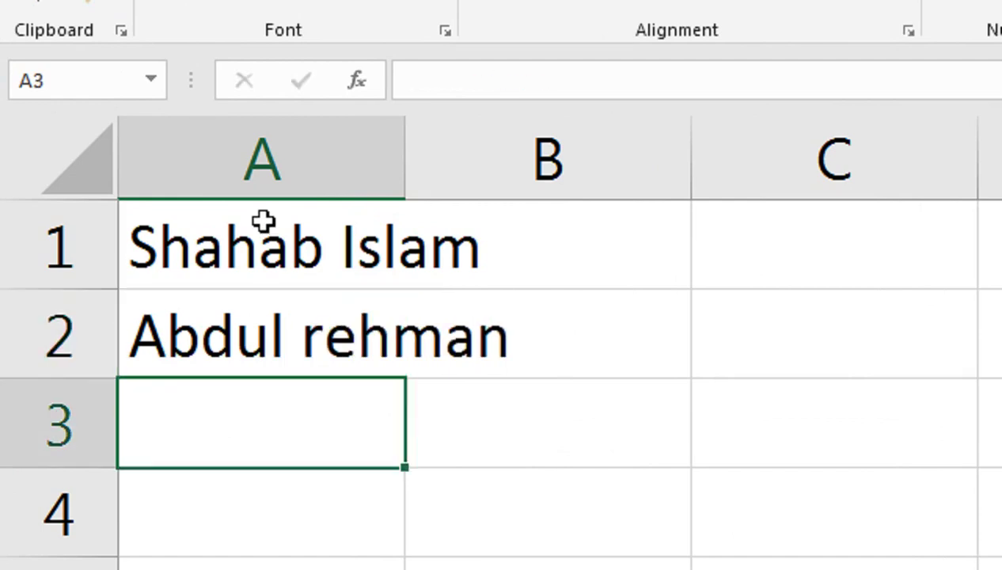
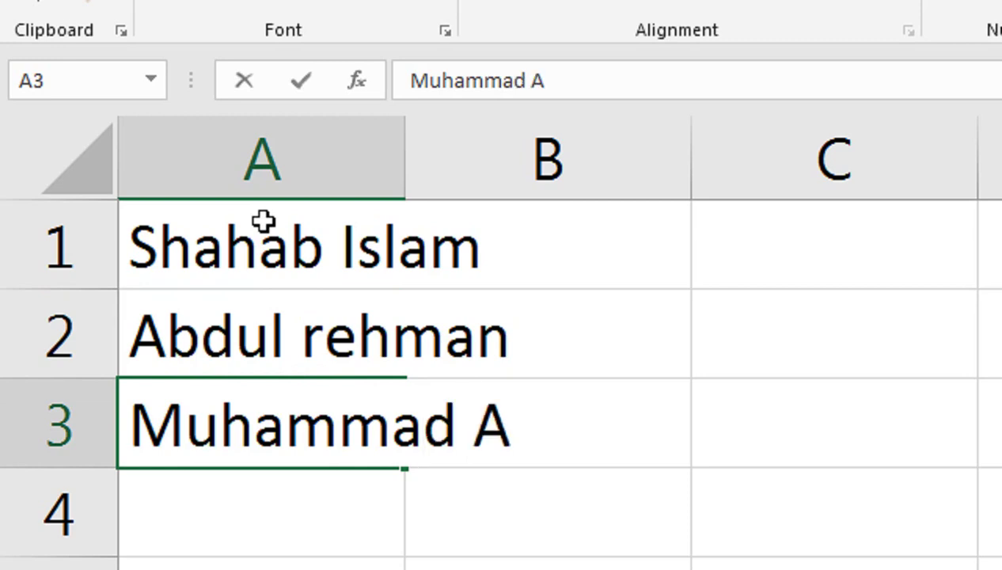
text(hmed)
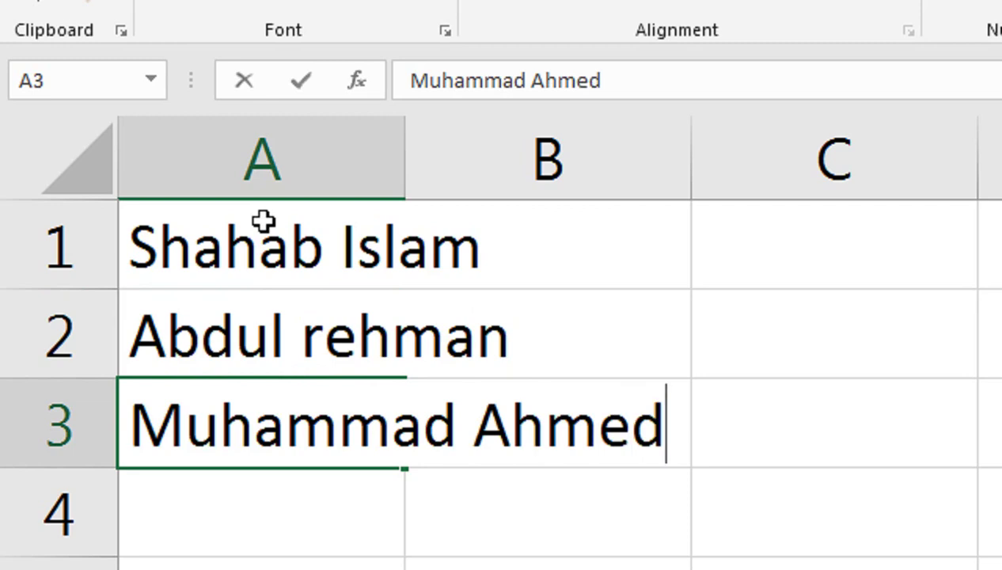
key(Return)
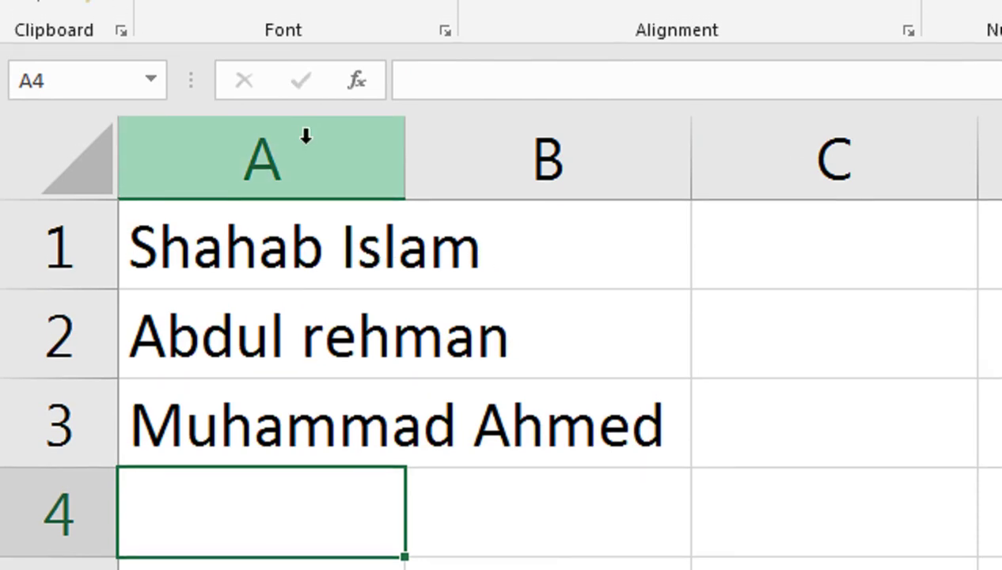
Step: Select column A holding the three full names and show the Data tab
click(306, 113)
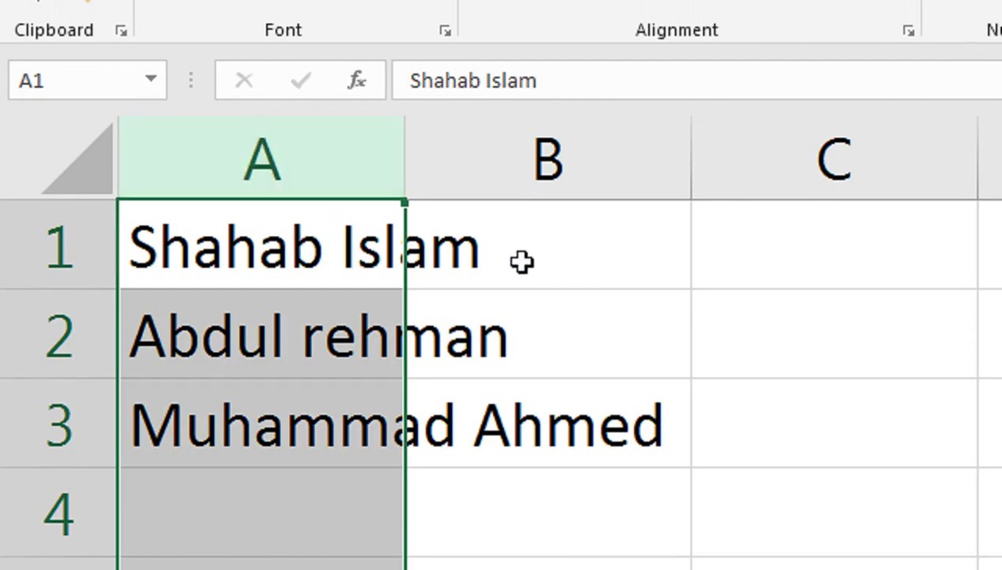
click(314, 257)
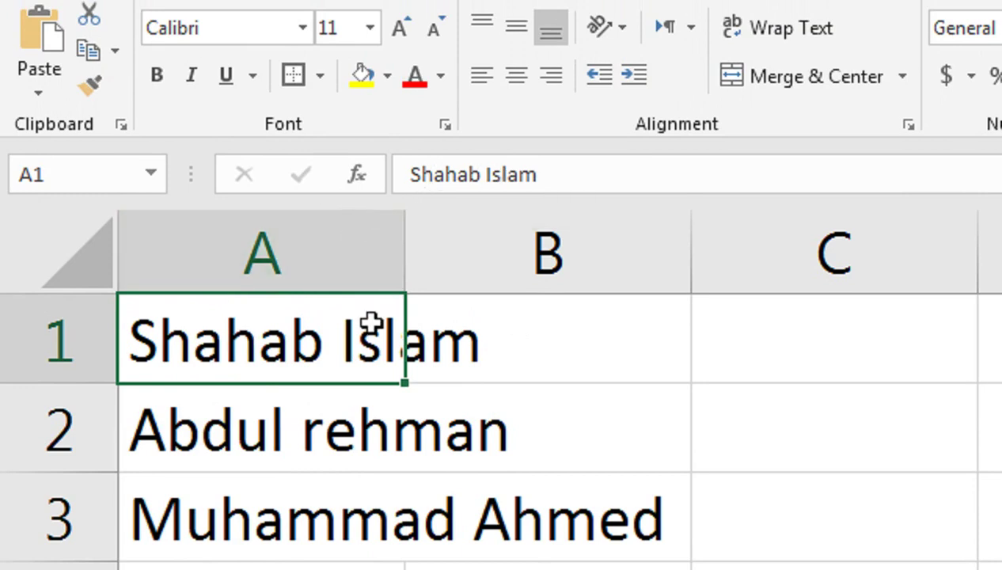
click(344, 392)
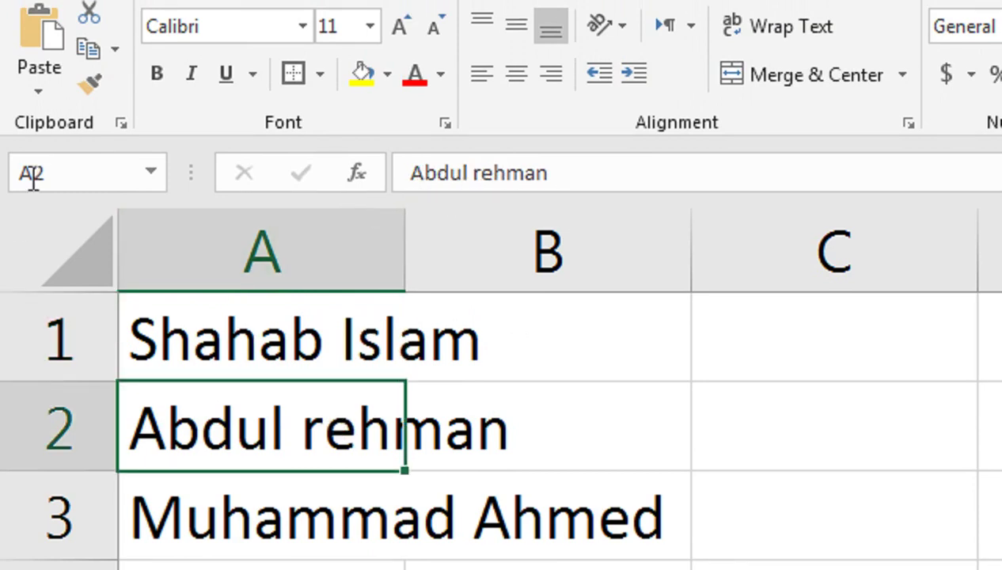
click(337, 326)
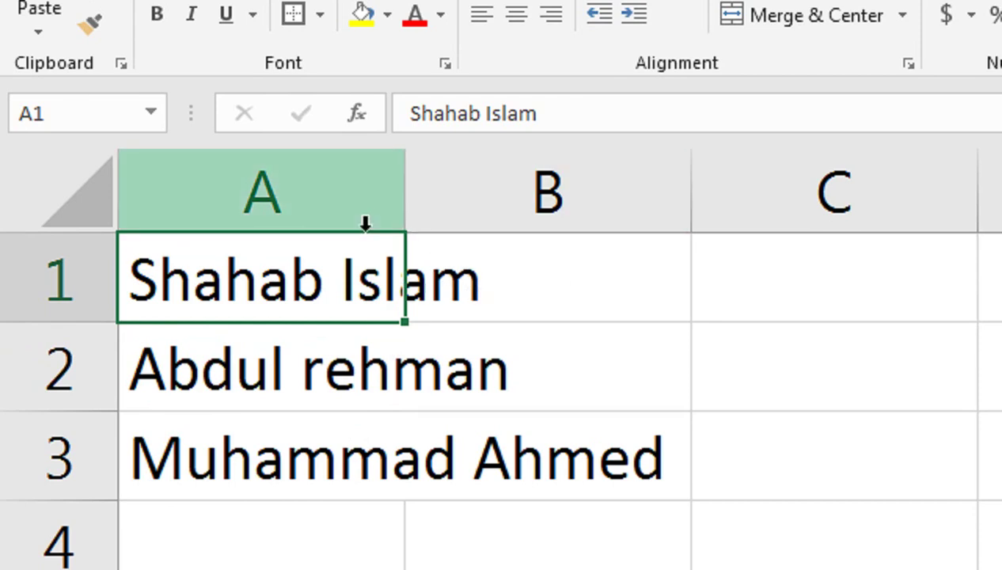
click(246, 174)
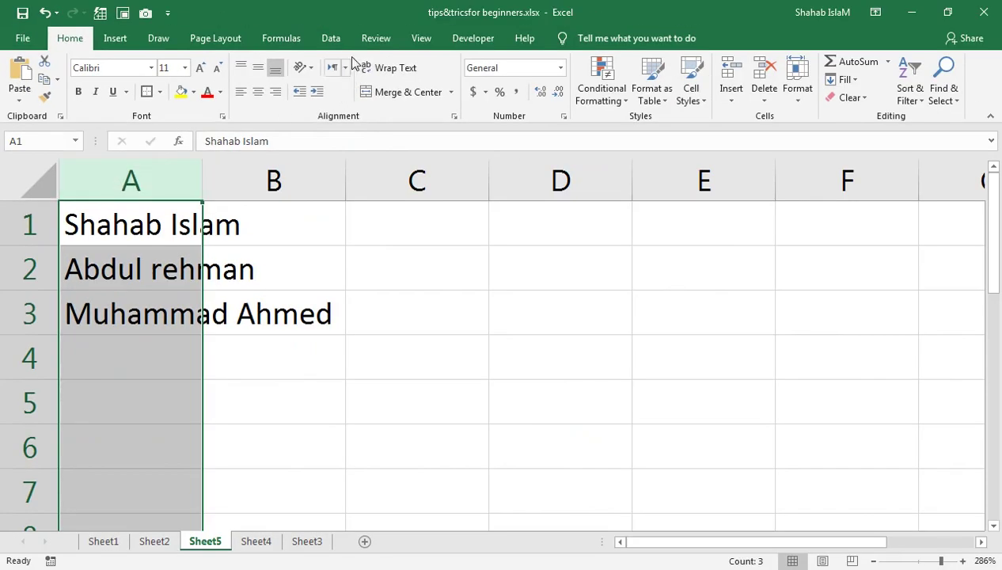
click(345, 41)
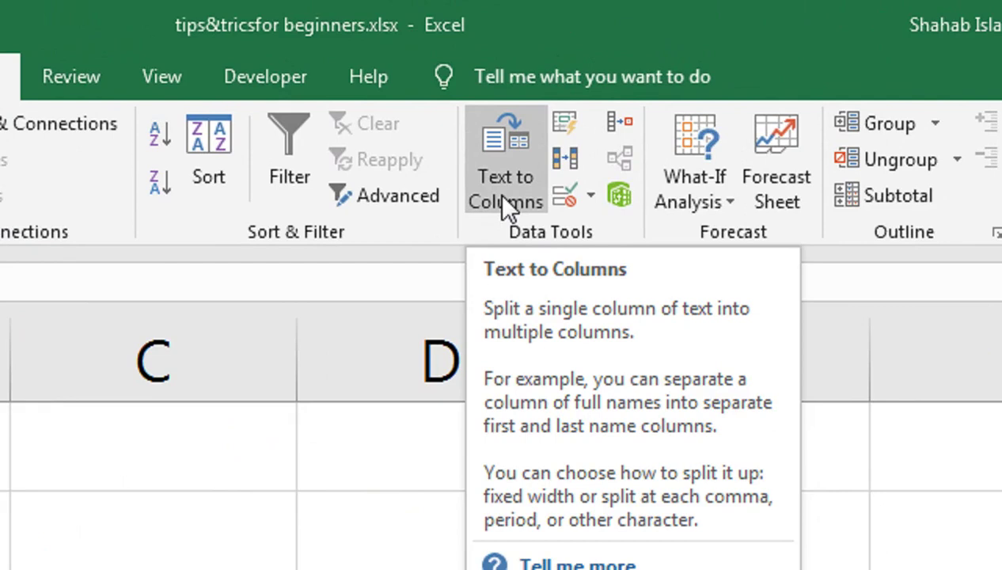
Step: Run Text to Columns with Fixed width, keeping the default break, and finish the split
click(497, 193)
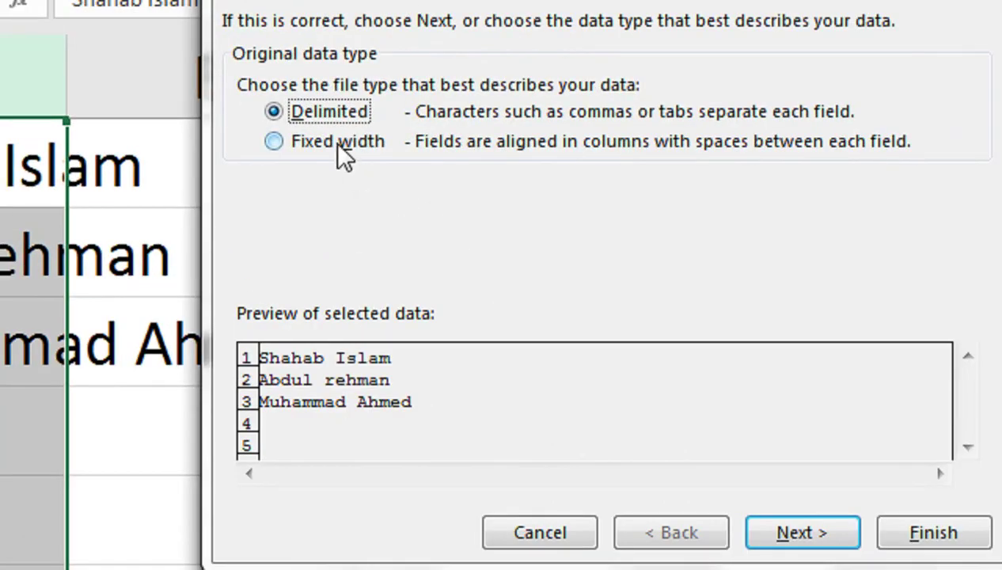
click(339, 142)
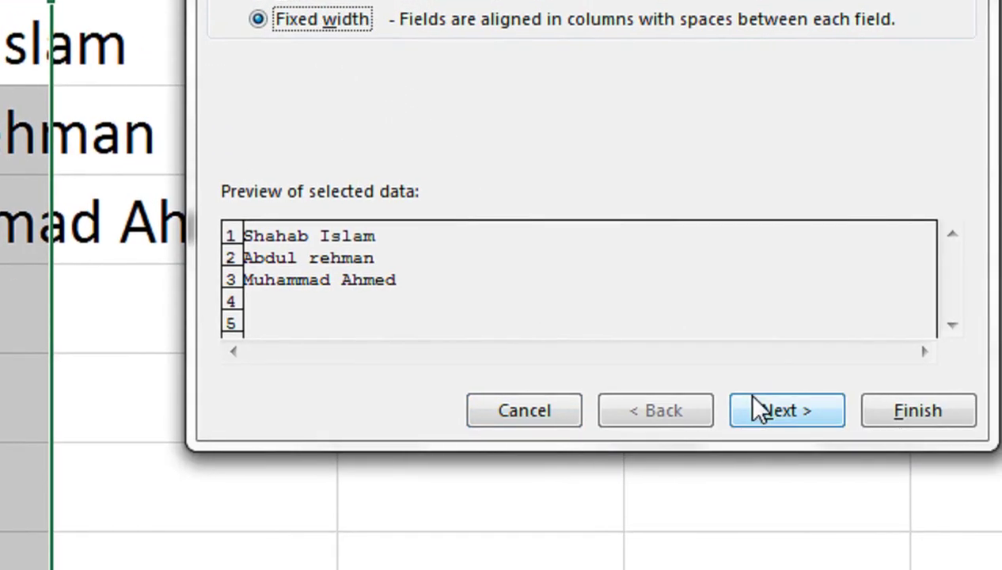
click(756, 408)
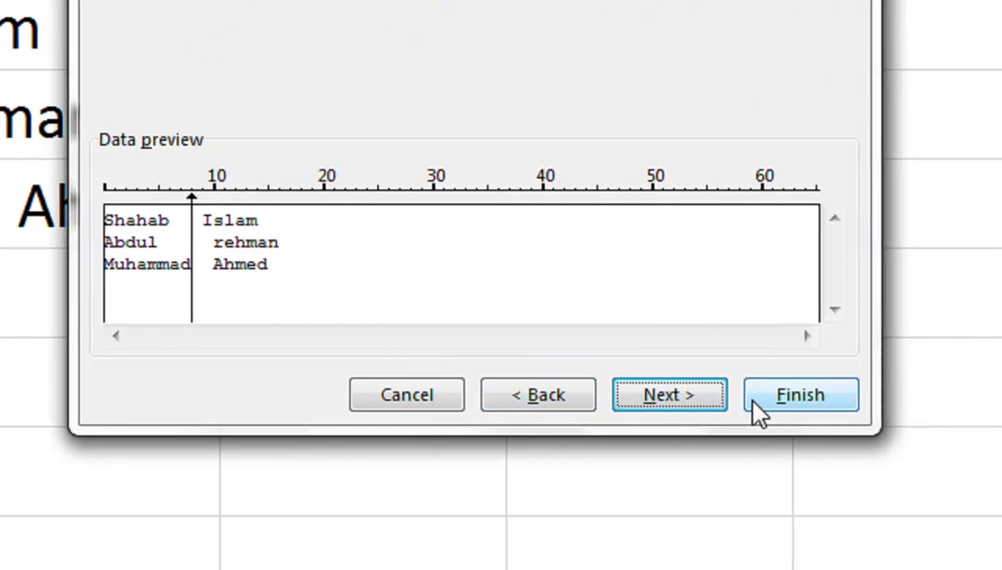
click(758, 405)
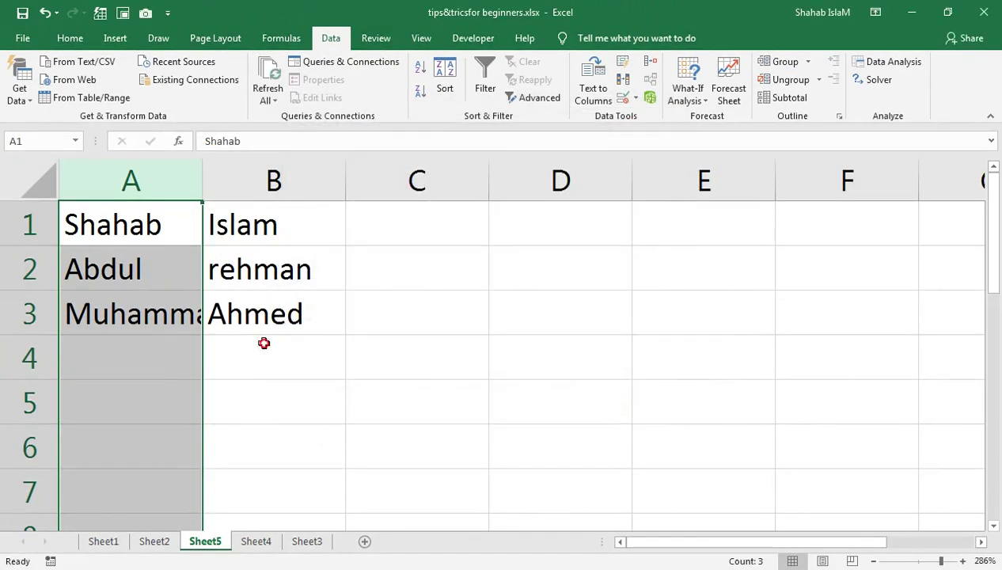
click(264, 342)
Step: Check the split surnames and AutoFit column A to the longest first name
click(165, 217)
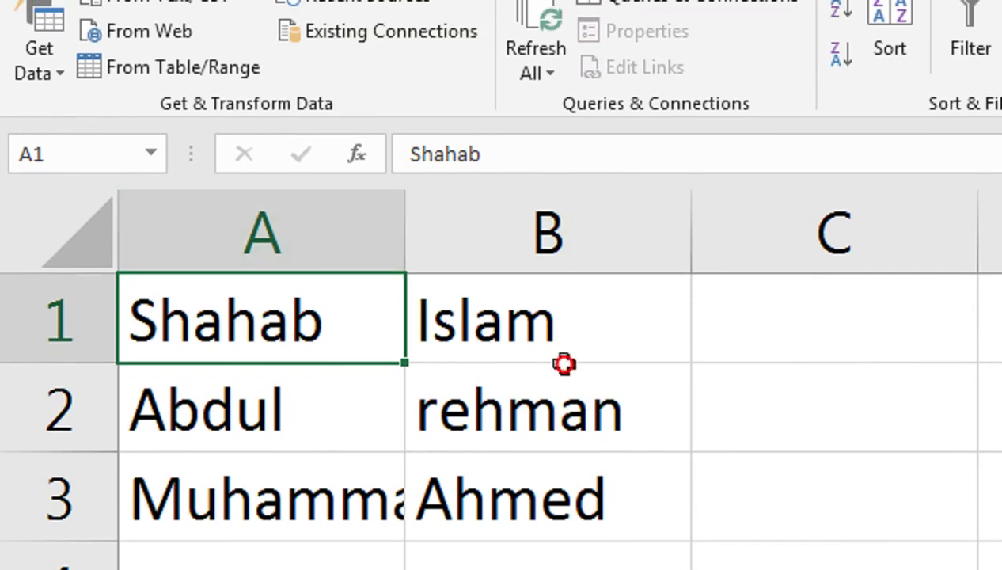
click(564, 358)
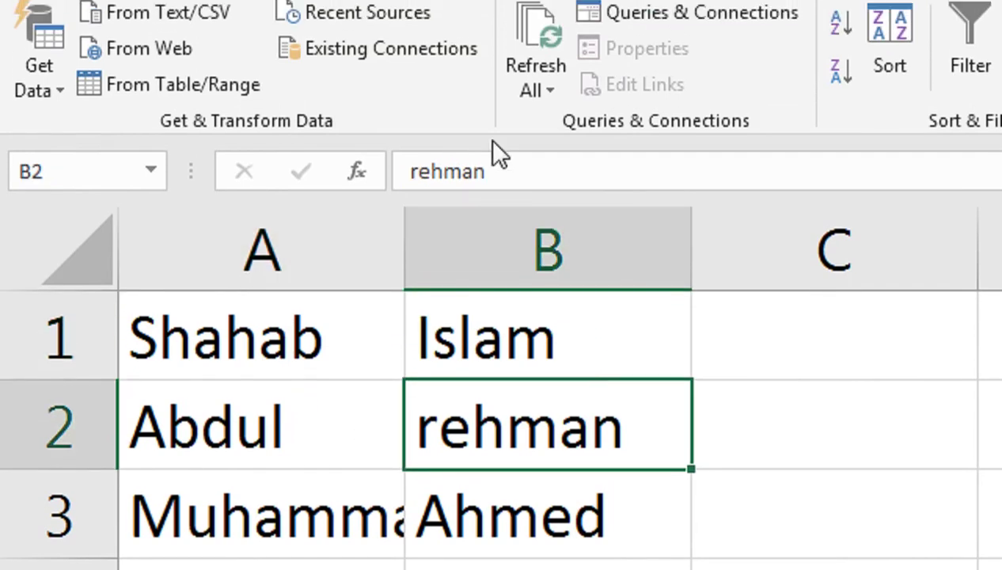
click(509, 342)
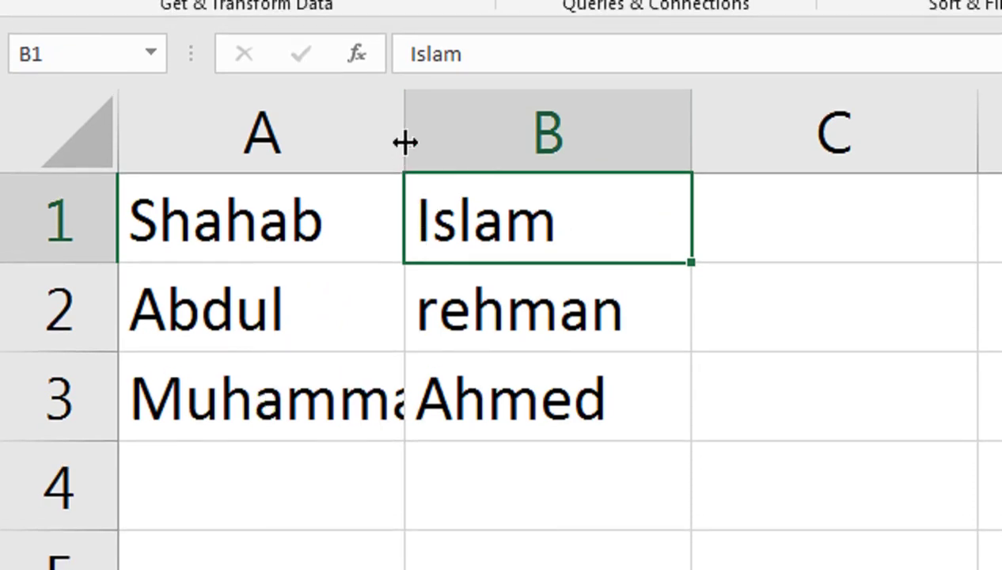
double_click(405, 143)
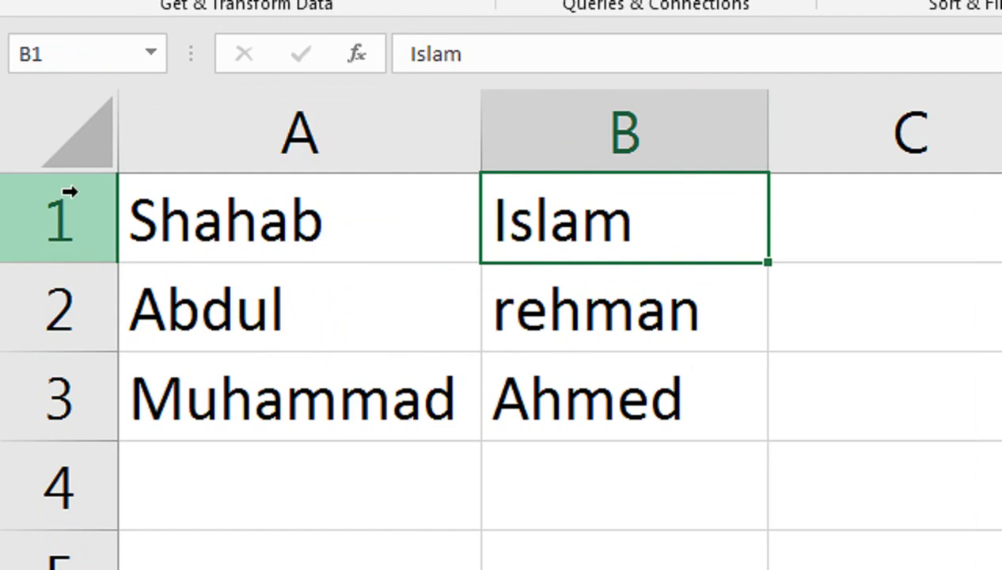
Step: Insert a blank row 1 and enter the headers First Name and Last Name
right_click(83, 199)
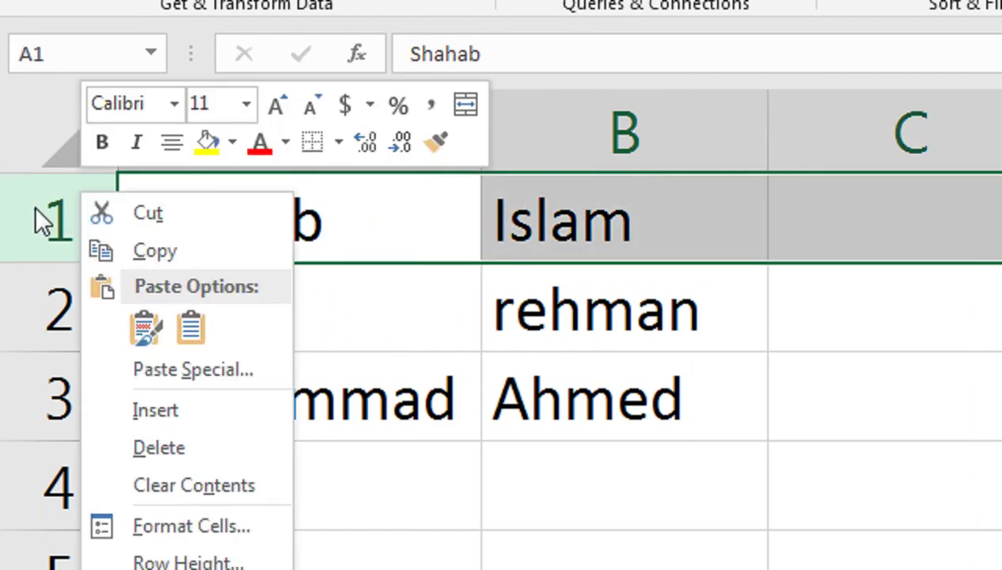
click(143, 408)
click(235, 245)
text(Fisr)
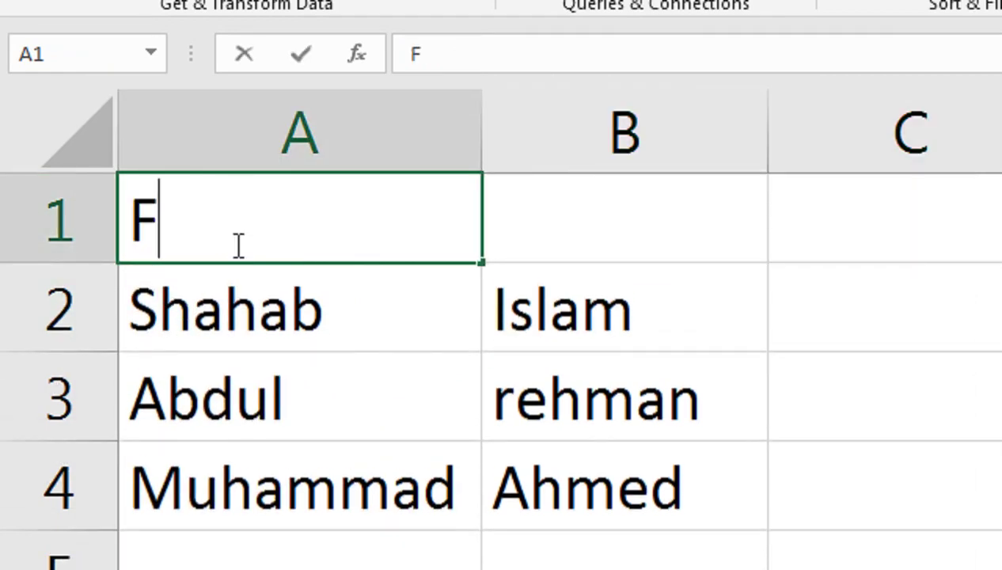
text(e)
key(Tab)
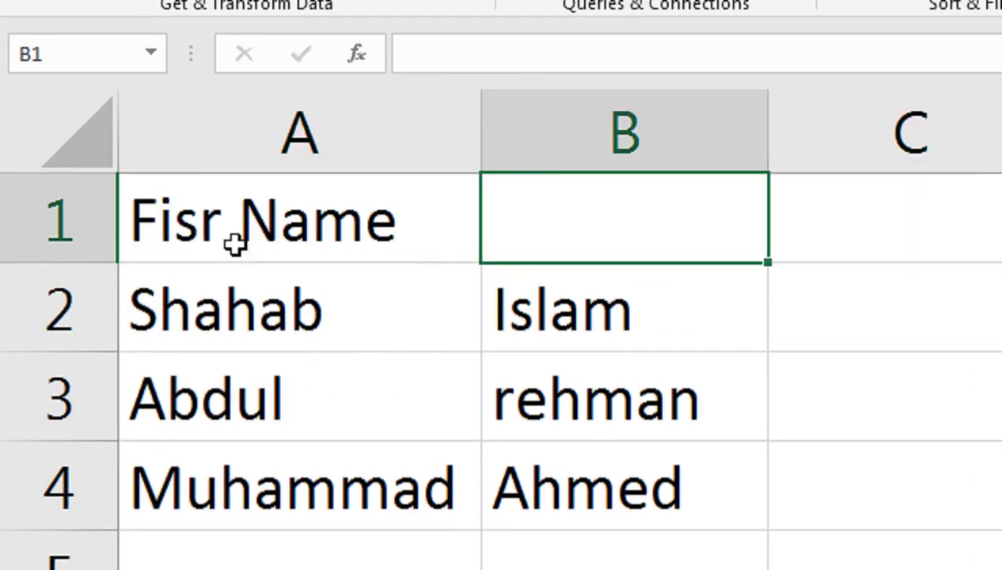
click(235, 245)
text(Fir)
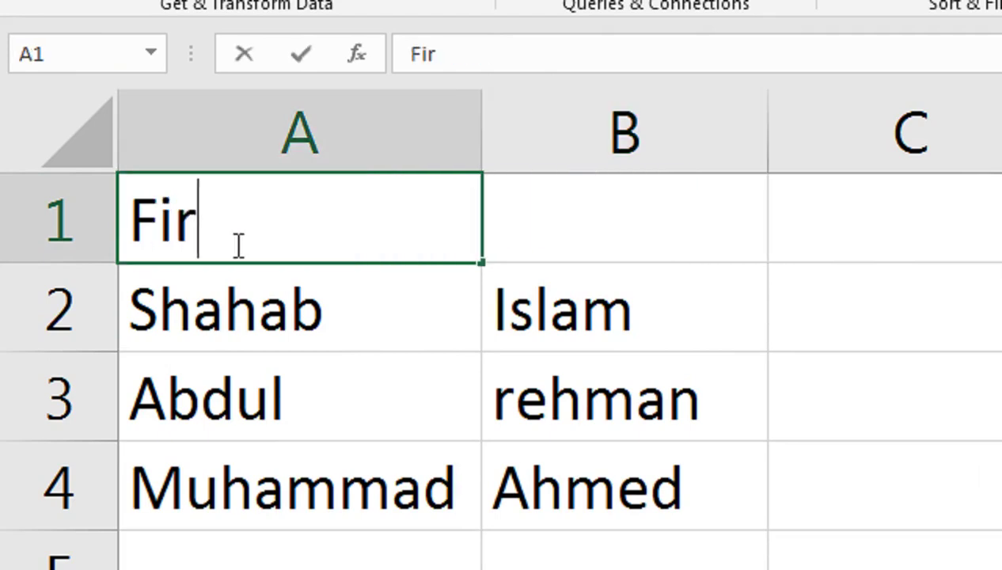
text(st Name)
key(Tab)
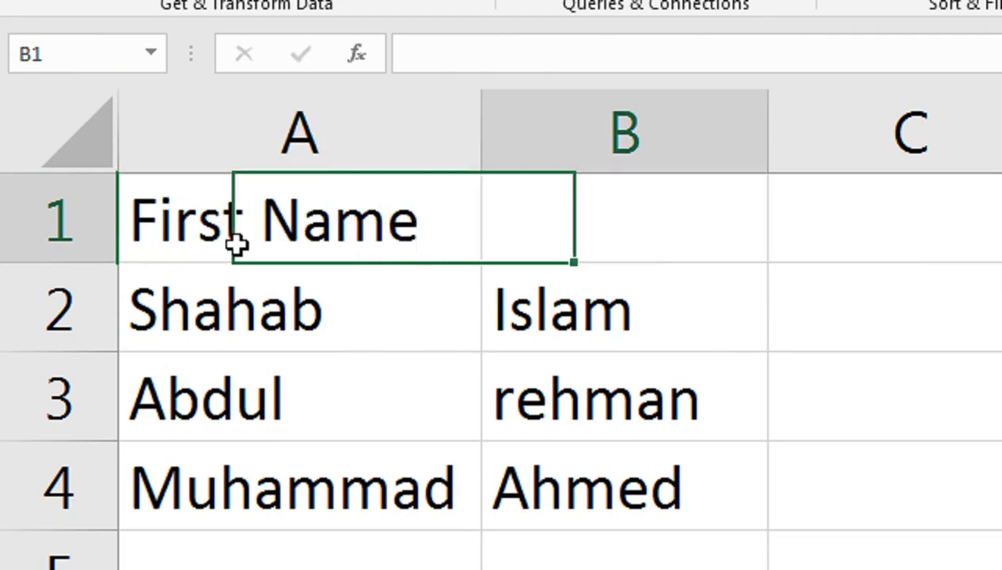
text(Last Name)
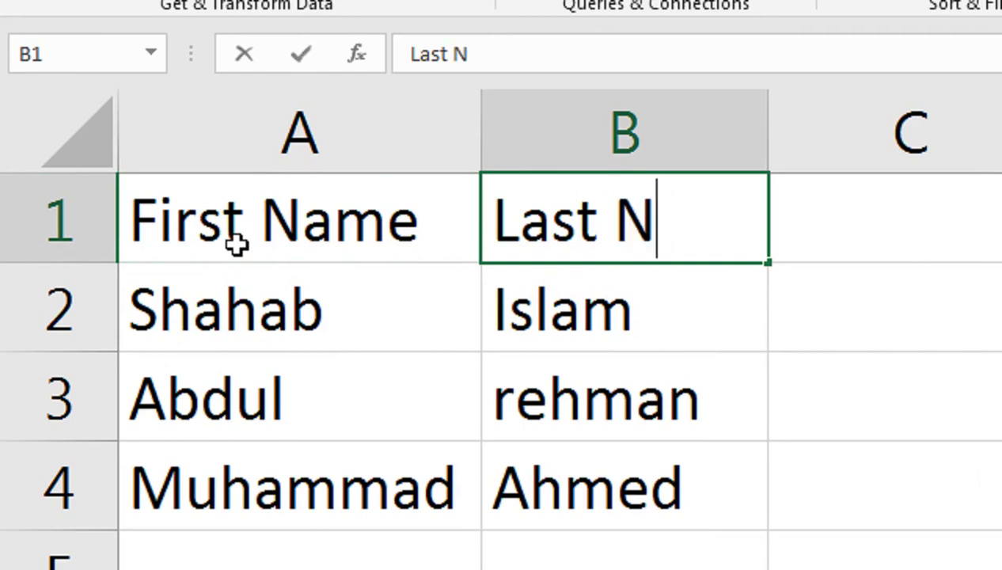
key(Tab)
key(Left)
Step: Bold the A1:B1 headers and AutoFit column B to the Last Name header
drag(238, 245, 537, 213)
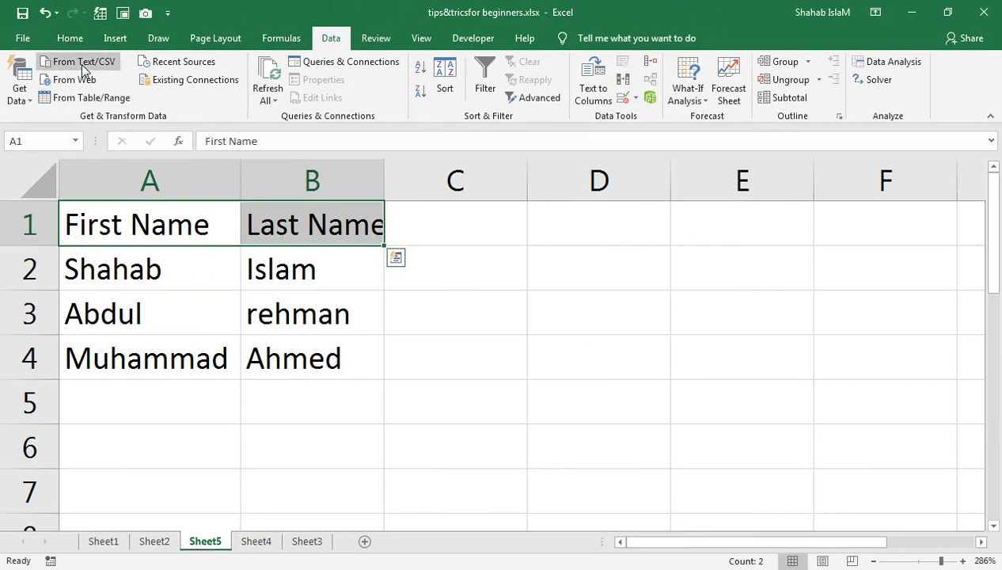
click(70, 38)
click(79, 92)
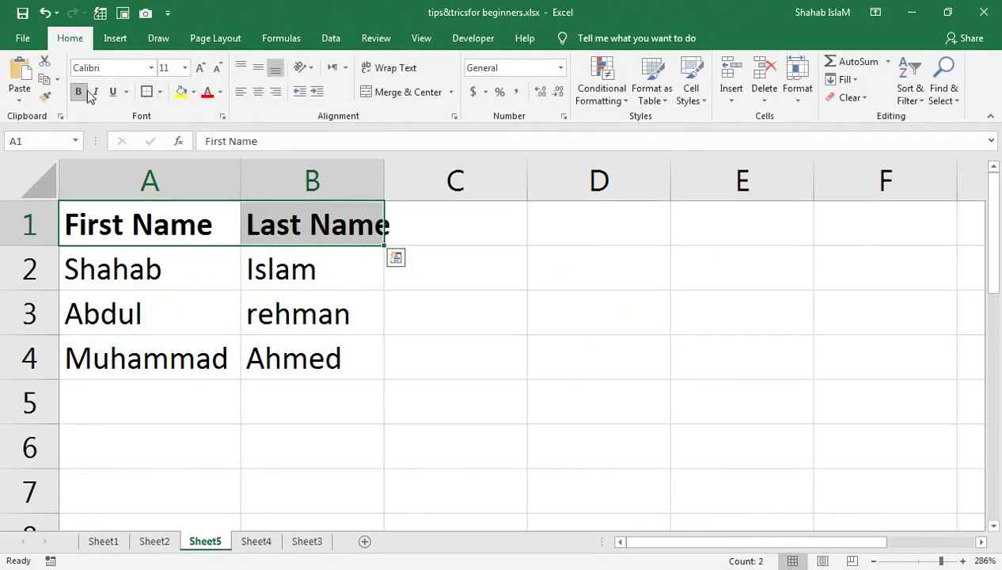
double_click(385, 181)
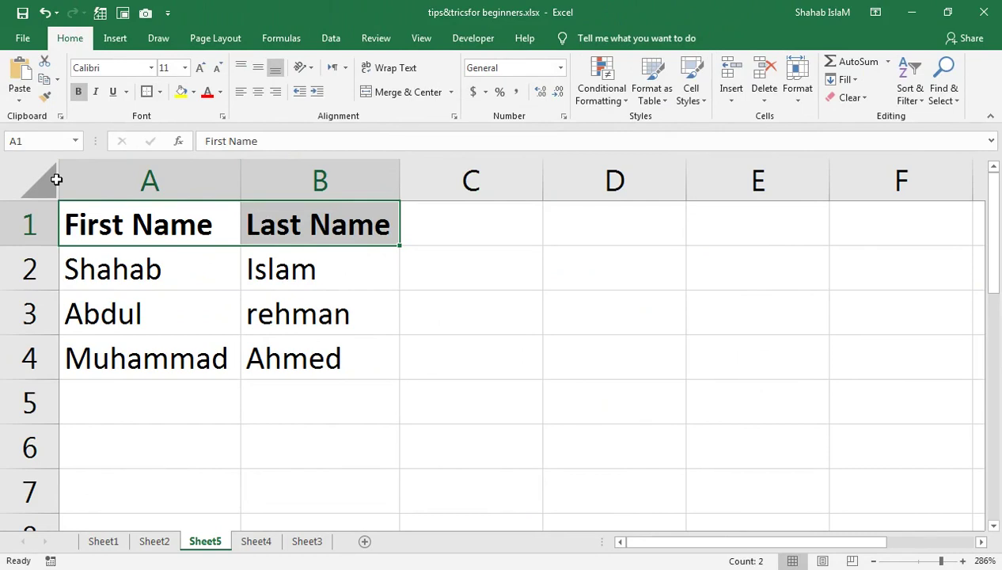
key(ctrl+Page_Up)
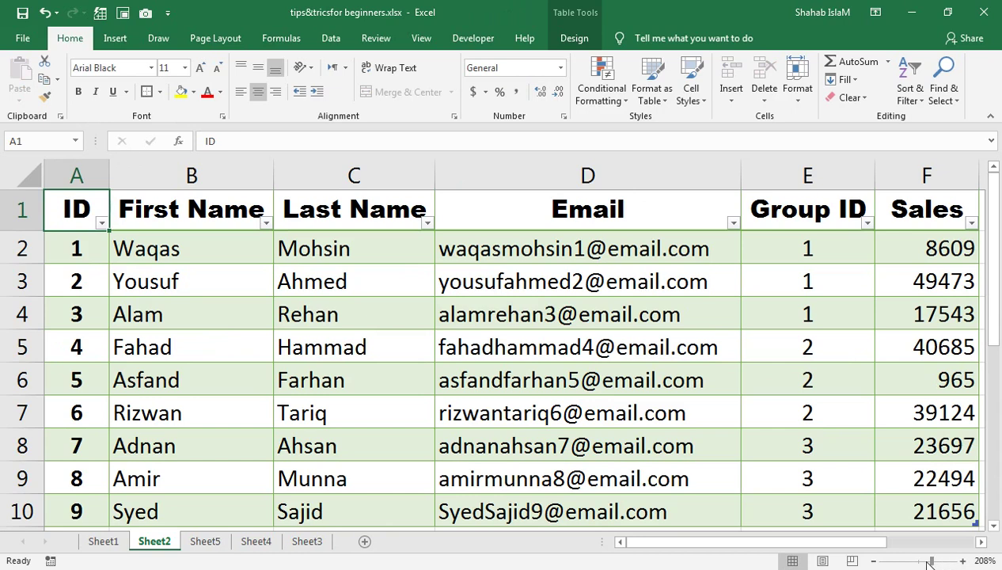
Step: Adjust the zoom on Sheet2's sales table, select column A, and show the View tab
drag(930, 561, 925, 562)
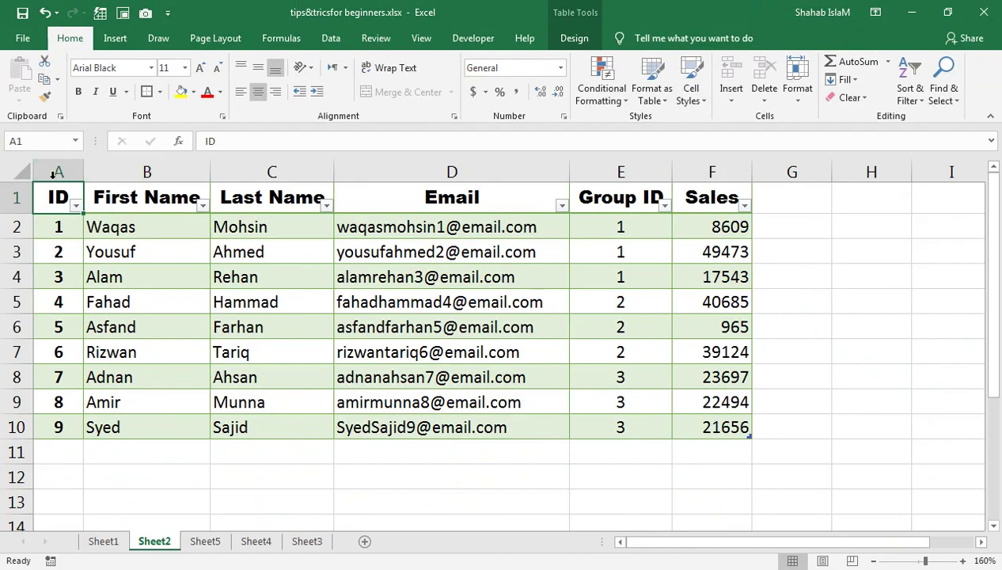
click(53, 173)
click(911, 560)
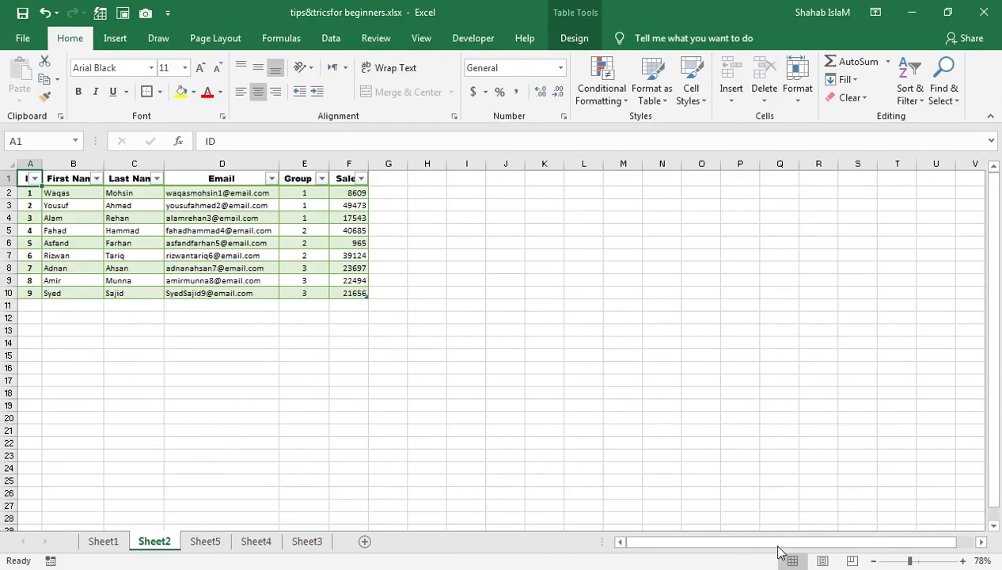
drag(907, 561, 931, 564)
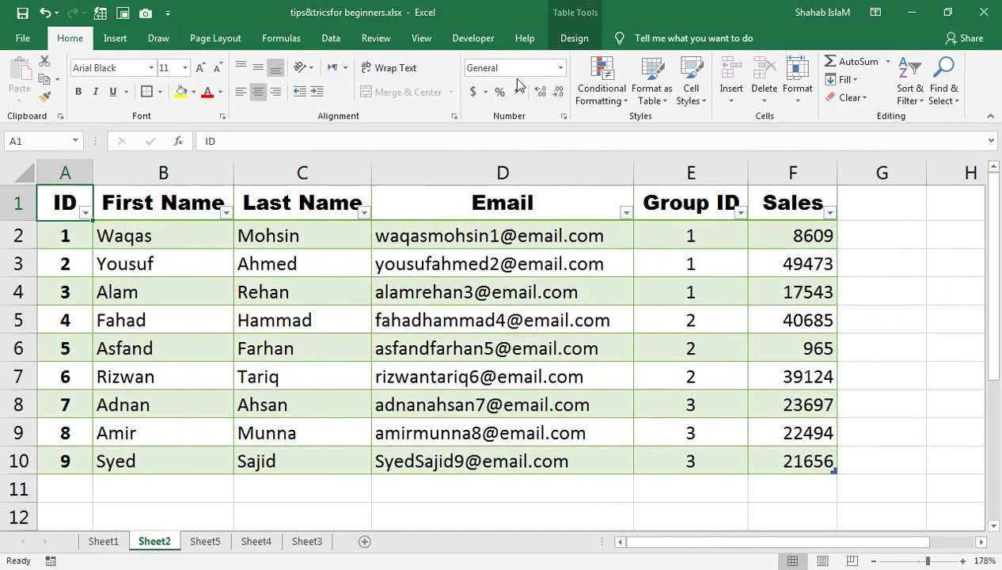
click(405, 38)
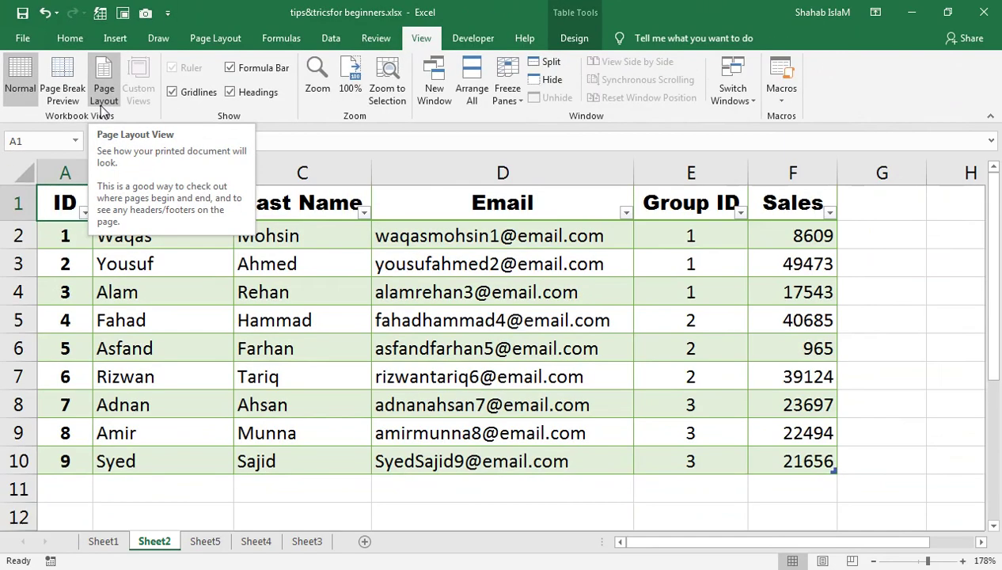
Step: Set the sales sheet's paper size to A4
click(216, 38)
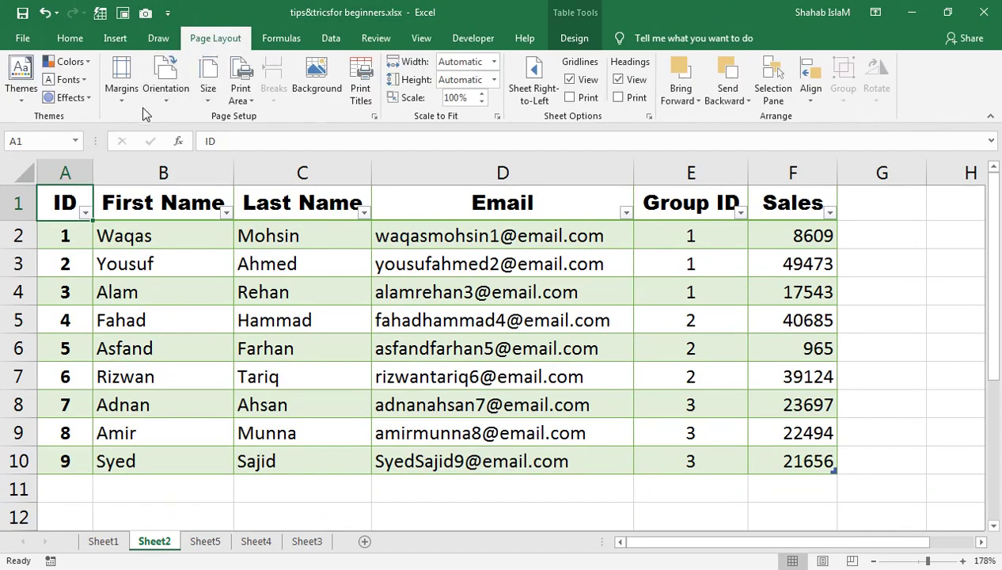
click(208, 91)
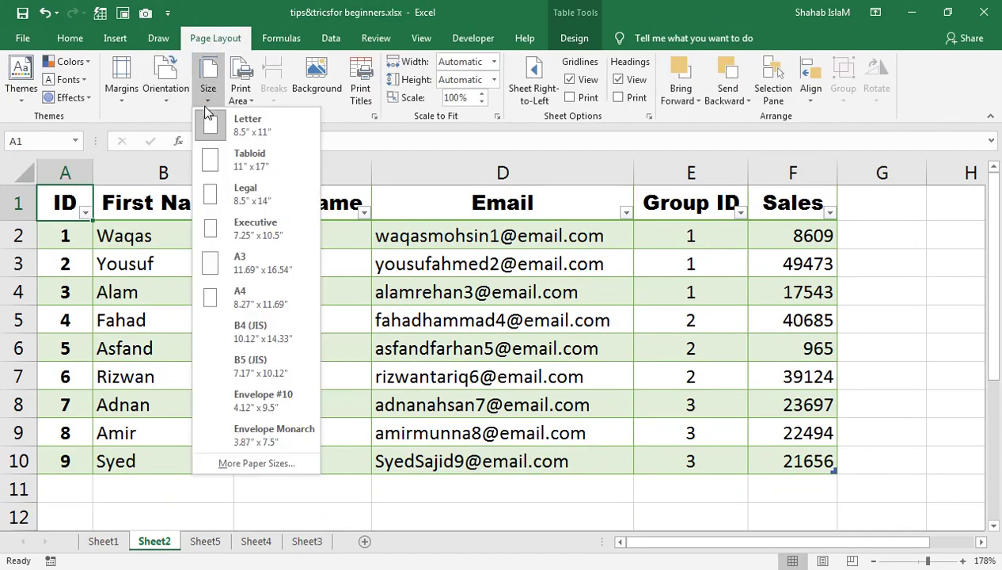
click(256, 293)
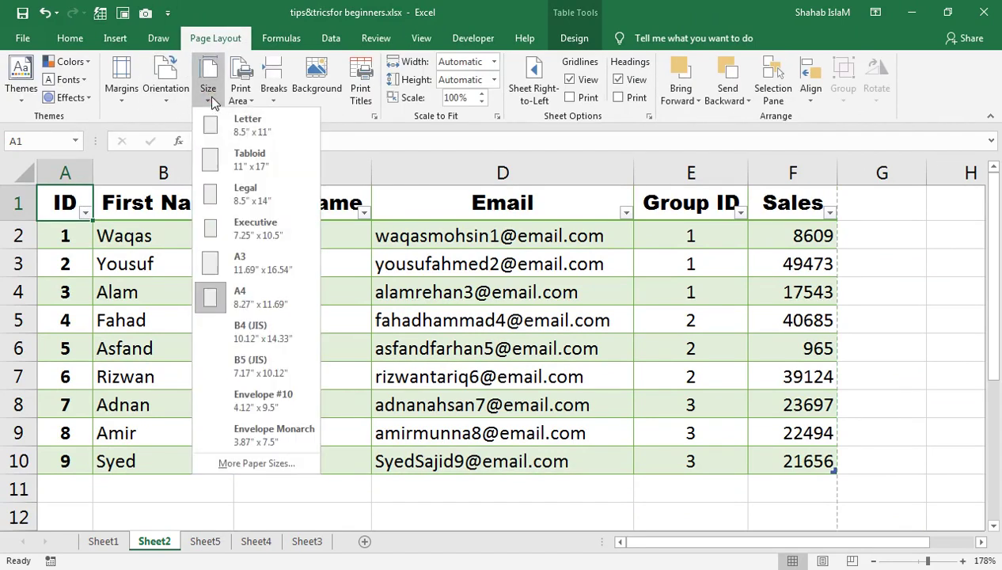
Step: Switch Sheet2 to Page Layout view and zoom out to about 91%
click(421, 38)
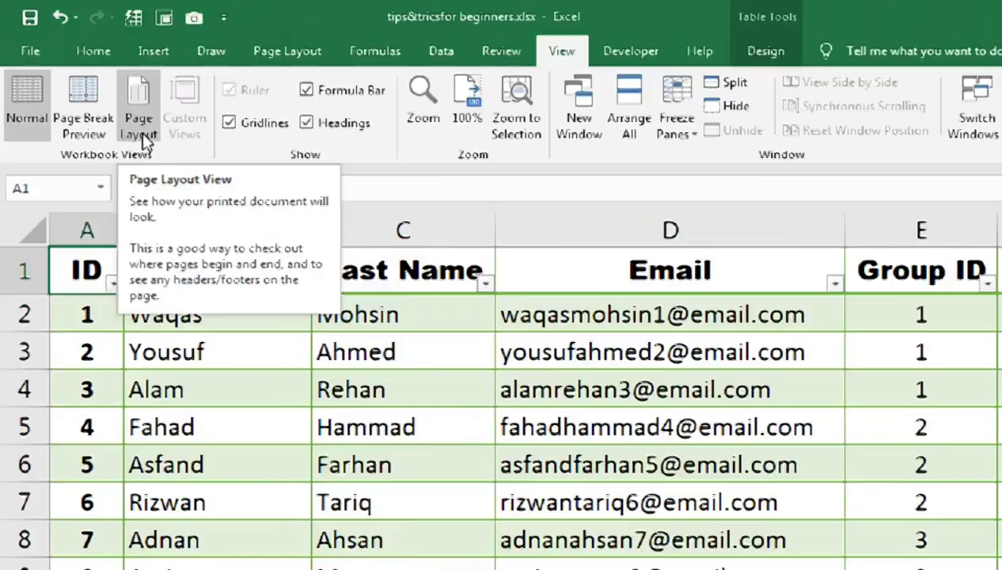
click(106, 95)
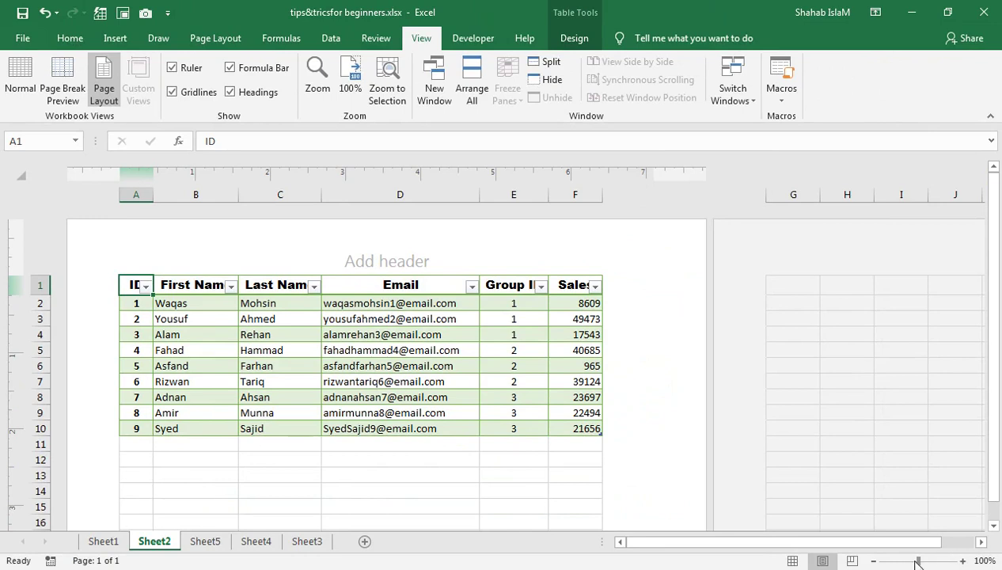
drag(917, 564, 913, 562)
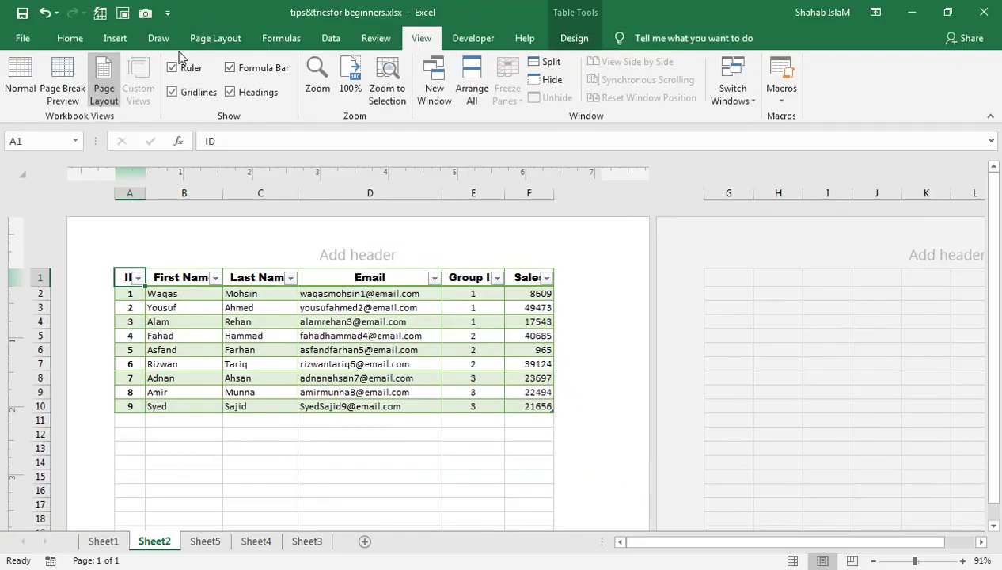
Step: Make the page landscape, zoom out to 77%, and scroll down to the footer
click(203, 38)
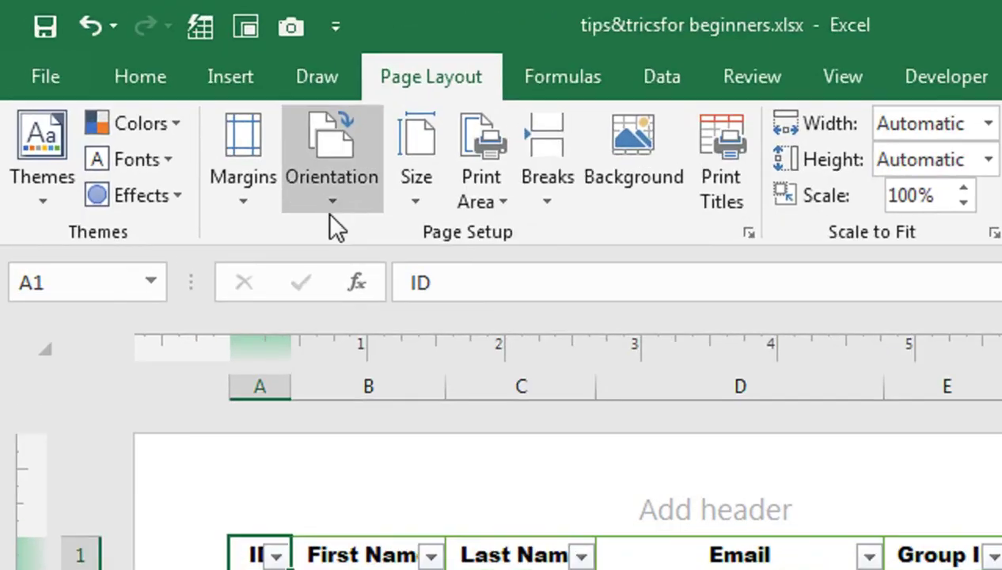
click(333, 208)
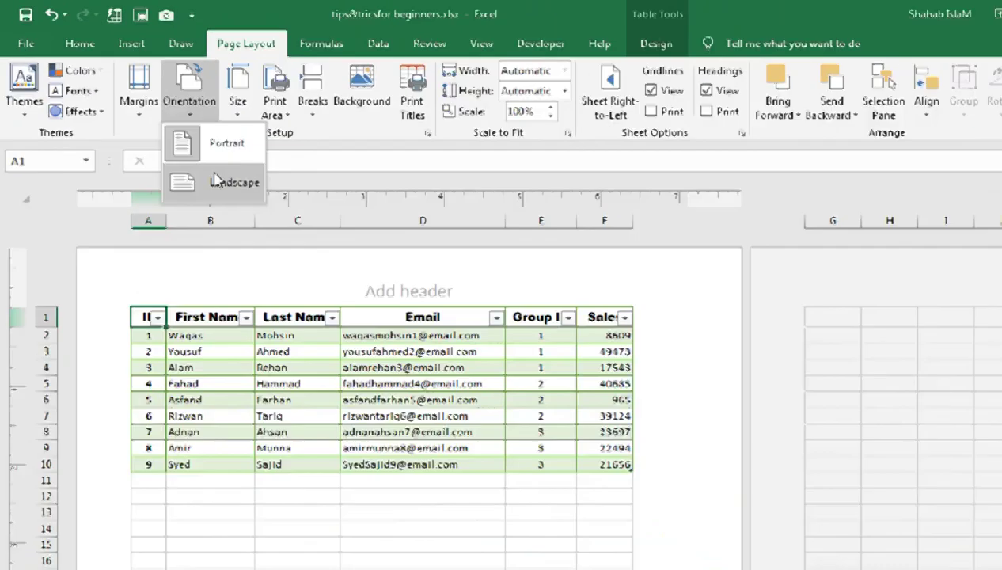
click(355, 308)
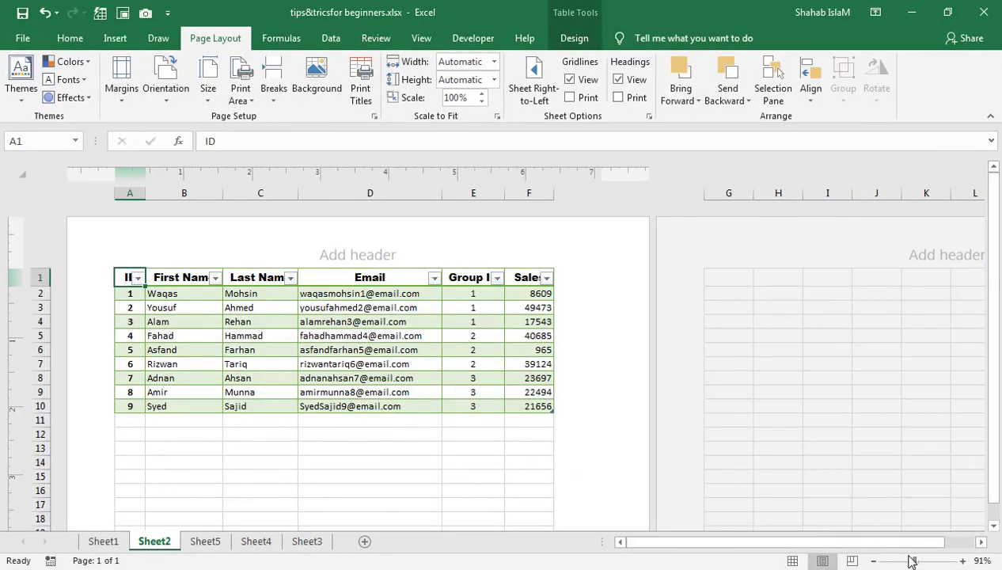
click(907, 560)
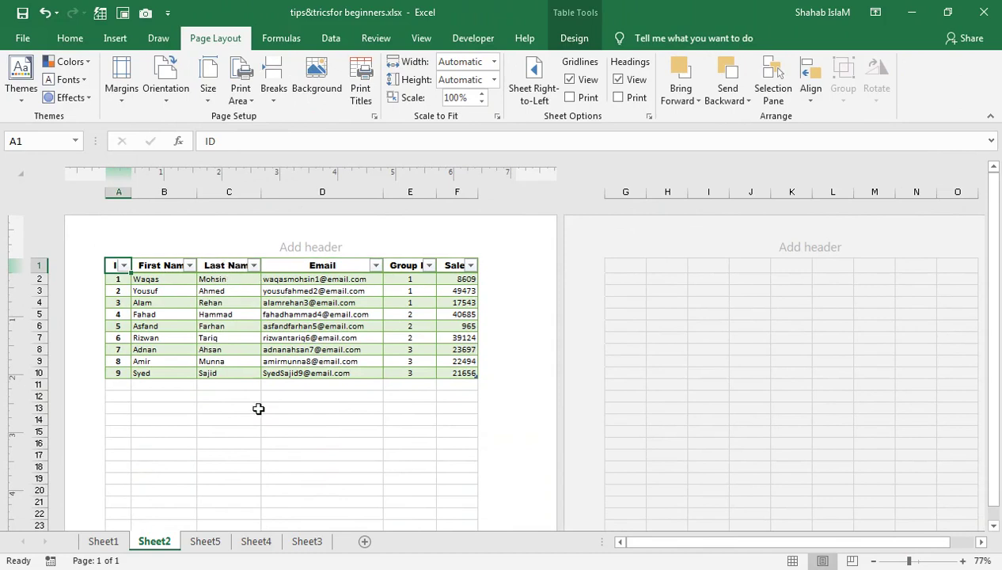
scroll(313, 407, down, 3)
scroll(363, 336, down, 2)
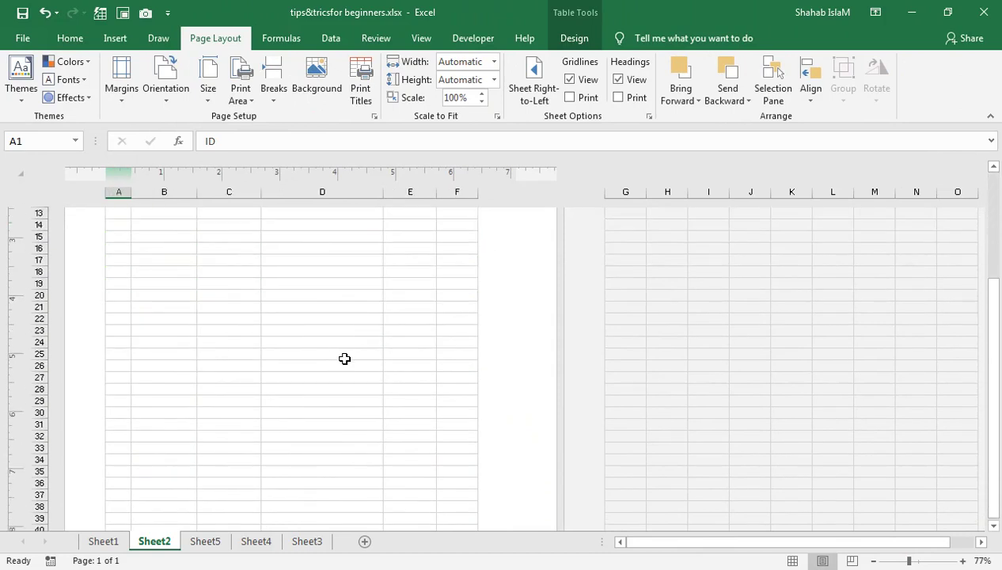
scroll(320, 385, down, 4)
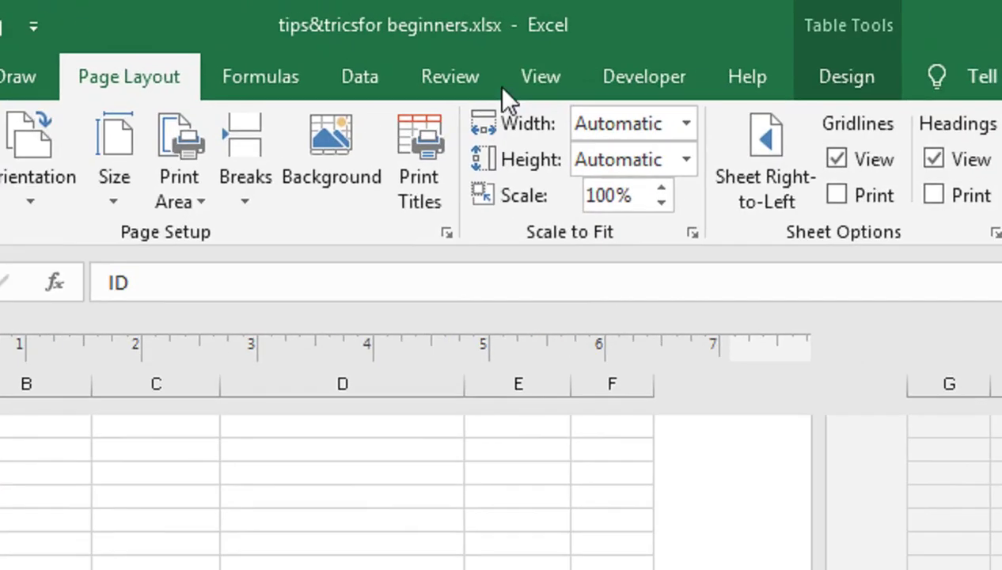
click(418, 40)
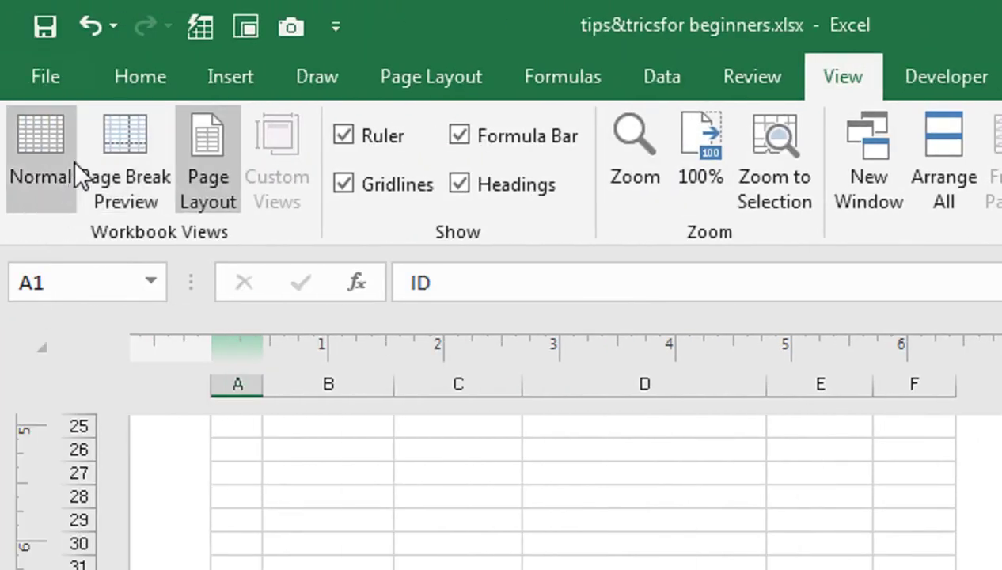
Step: Put the Sheet2 sales table back in Normal view, then flip through Sheet5, Sheet4 and Sheet2
click(56, 164)
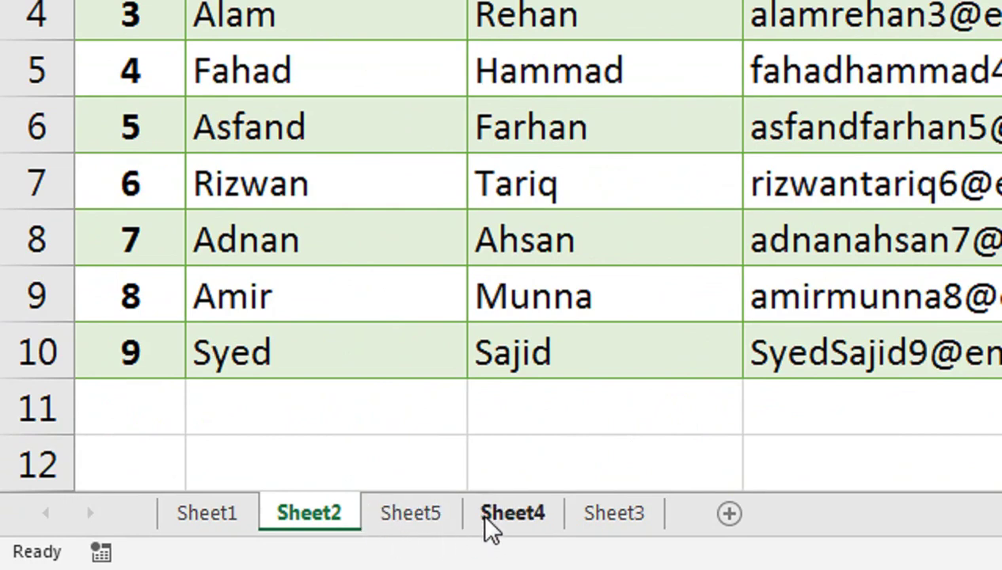
click(453, 517)
click(499, 523)
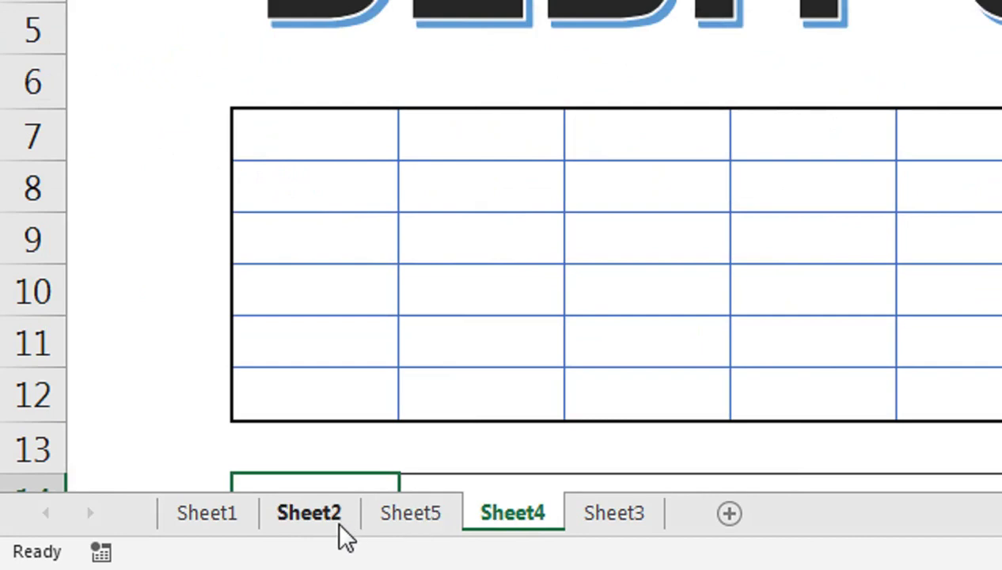
click(341, 532)
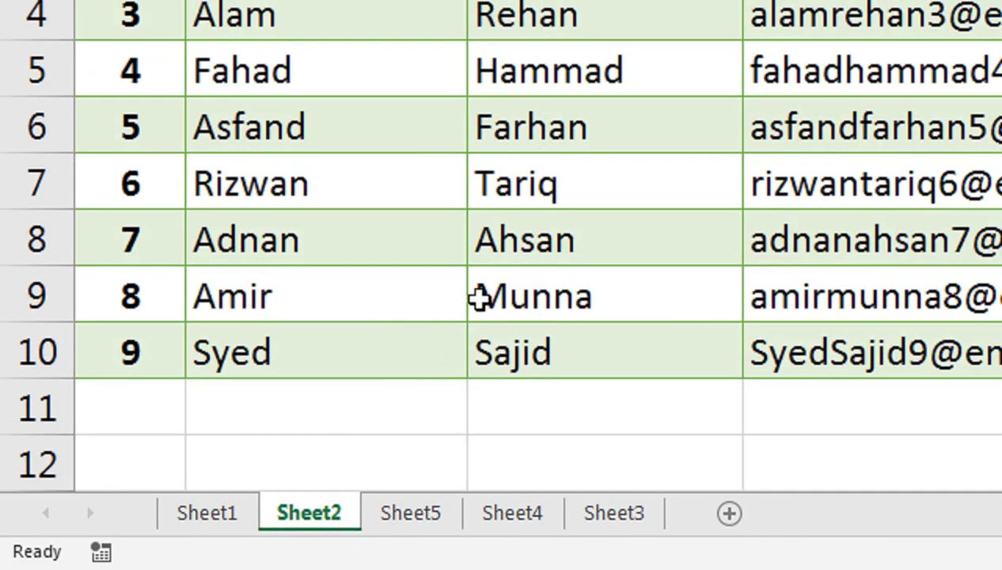
key(ctrl+Page_Down)
key(ctrl+Page_Down)
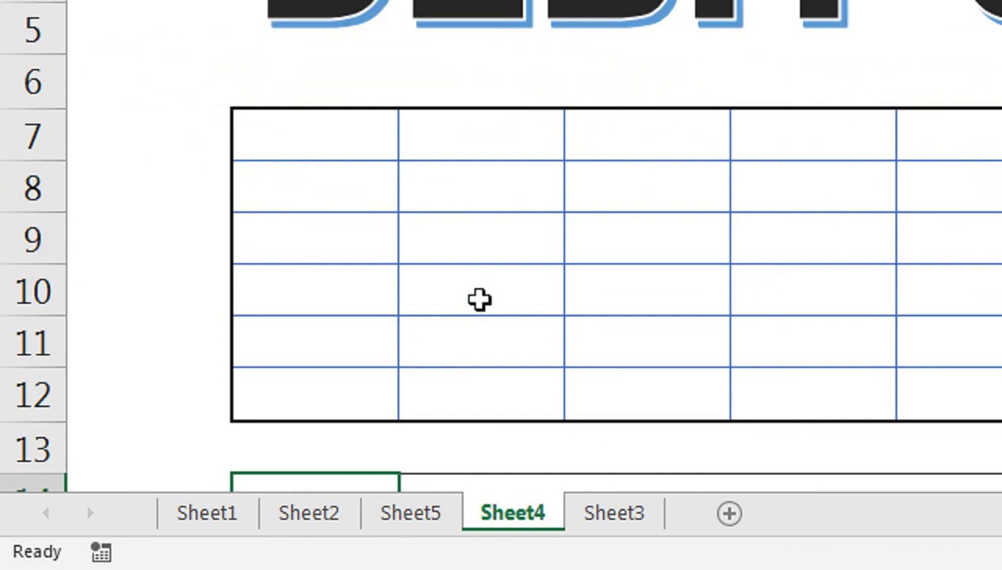
key(ctrl+Page_Up)
key(ctrl+Page_Up)
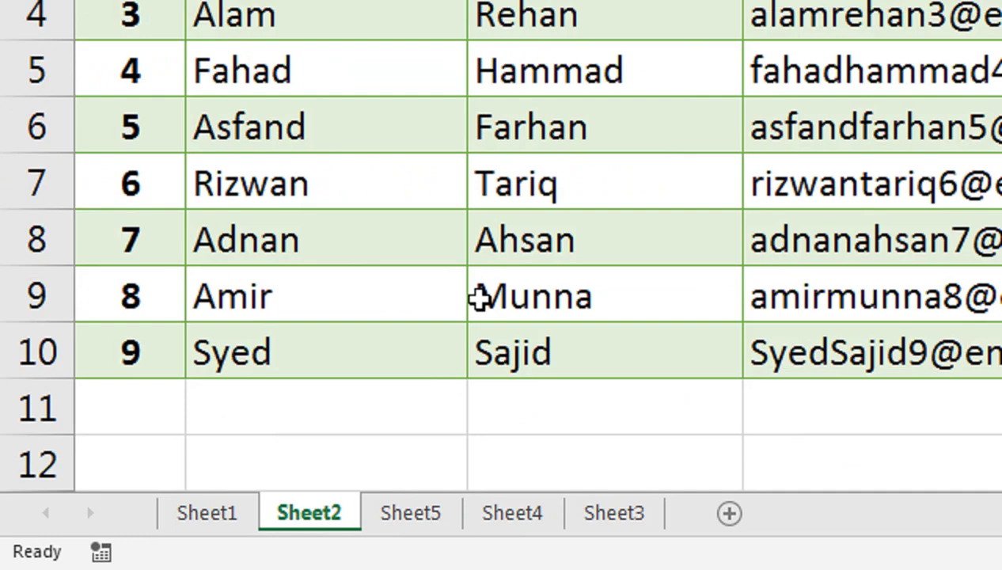